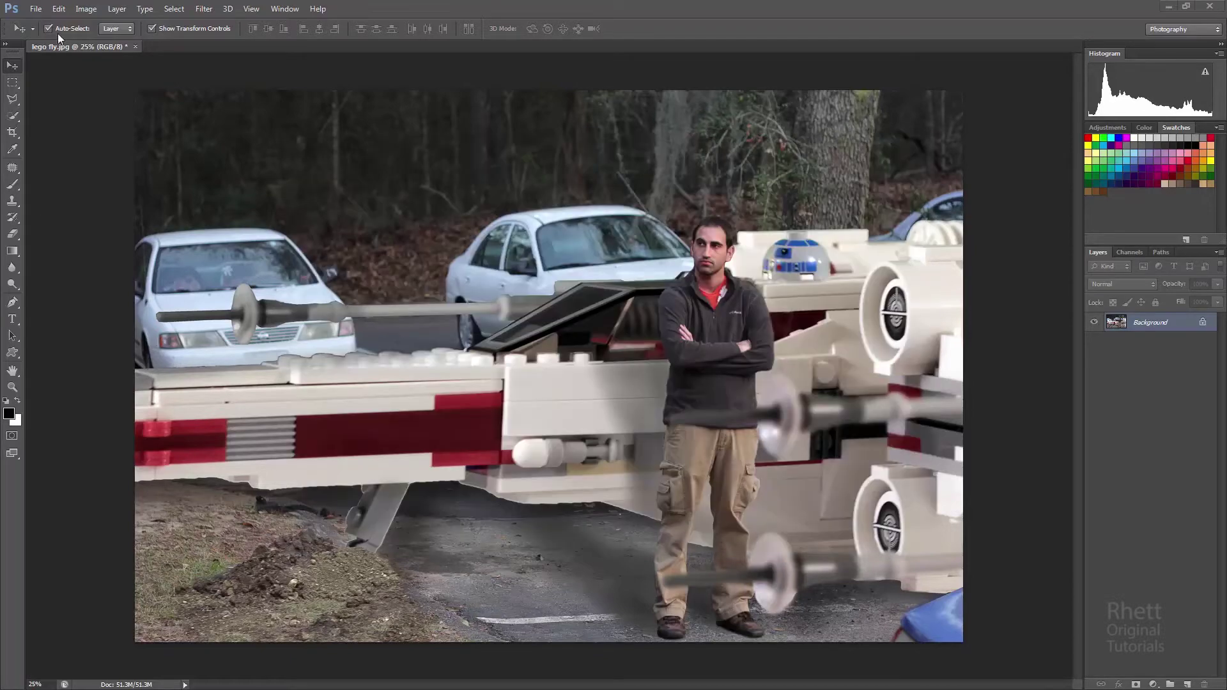
Open the File menu to reach the Open command.
click(36, 8)
Open C-3PO_droid.png and paste a copy of the droid into the lego fly photo.
click(51, 36)
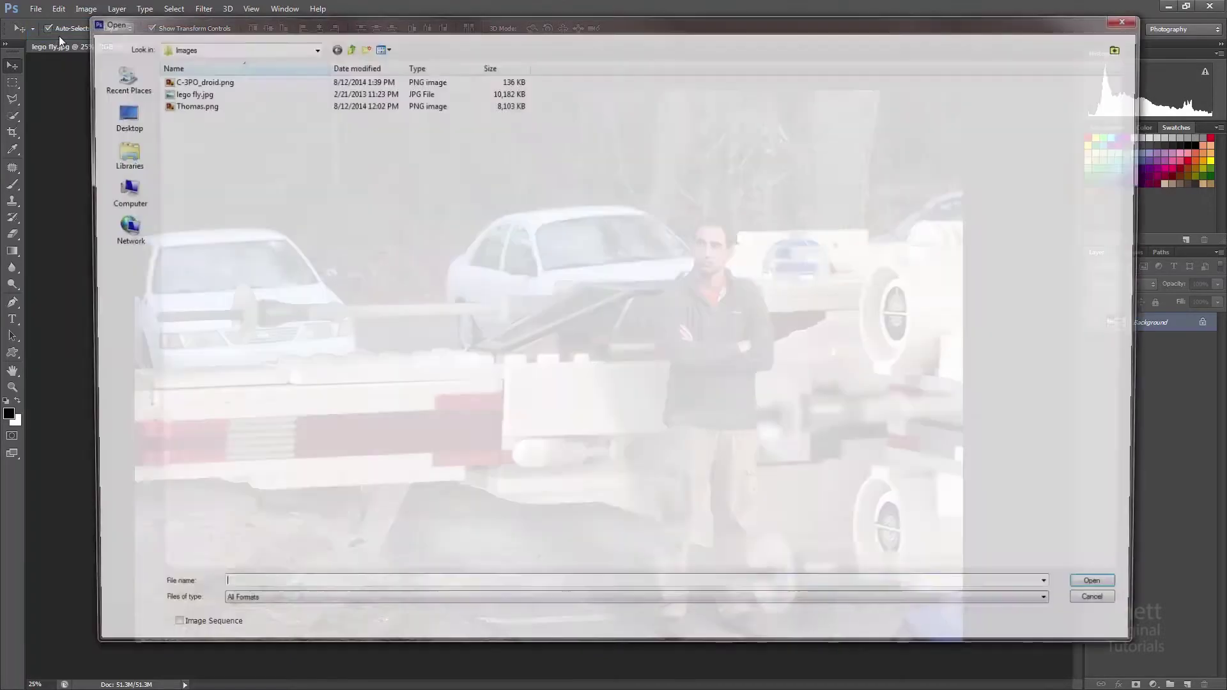
double_click(197, 79)
key(m)
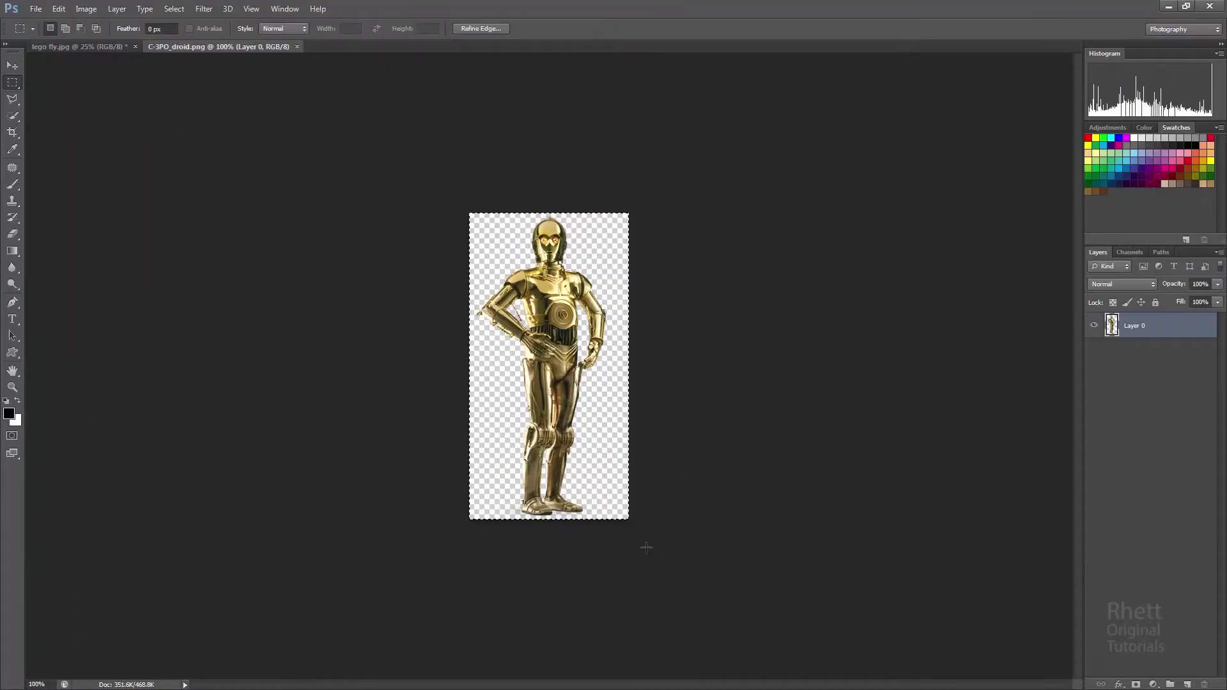
key(ctrl+c)
click(96, 47)
key(ctrl+v)
Enlarge the droid to about the man's height and stand it left of him.
key(ctrl+t)
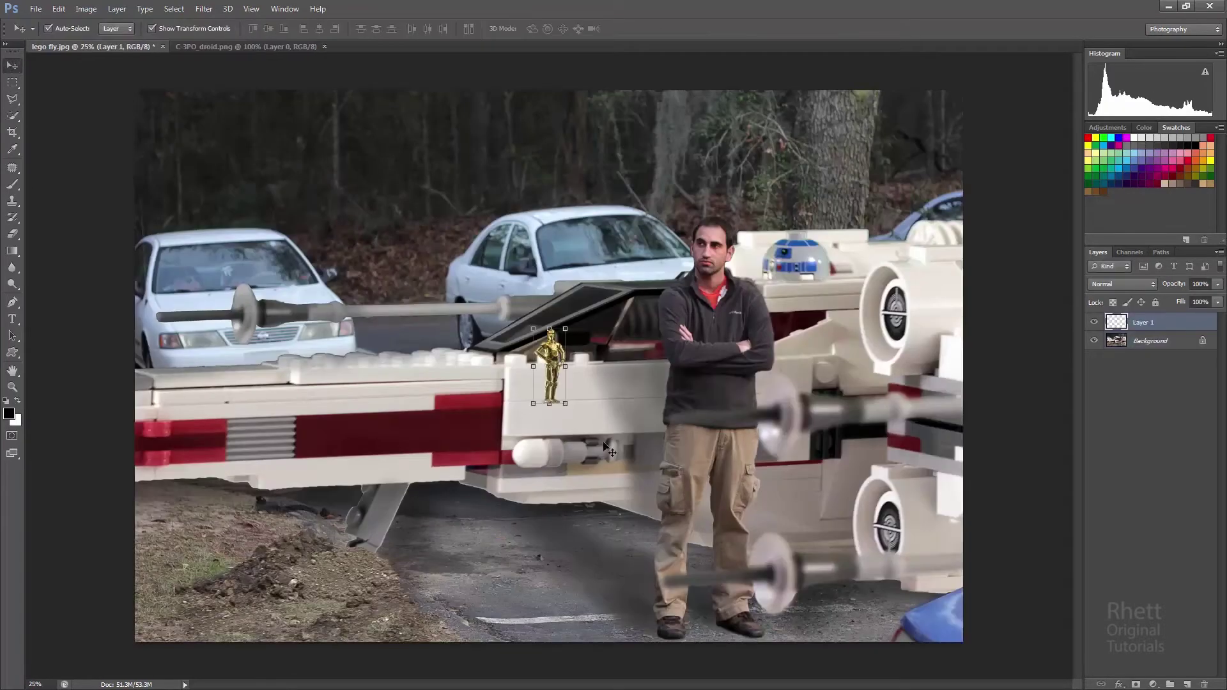
drag(532, 402, 424, 649)
drag(567, 328, 667, 227)
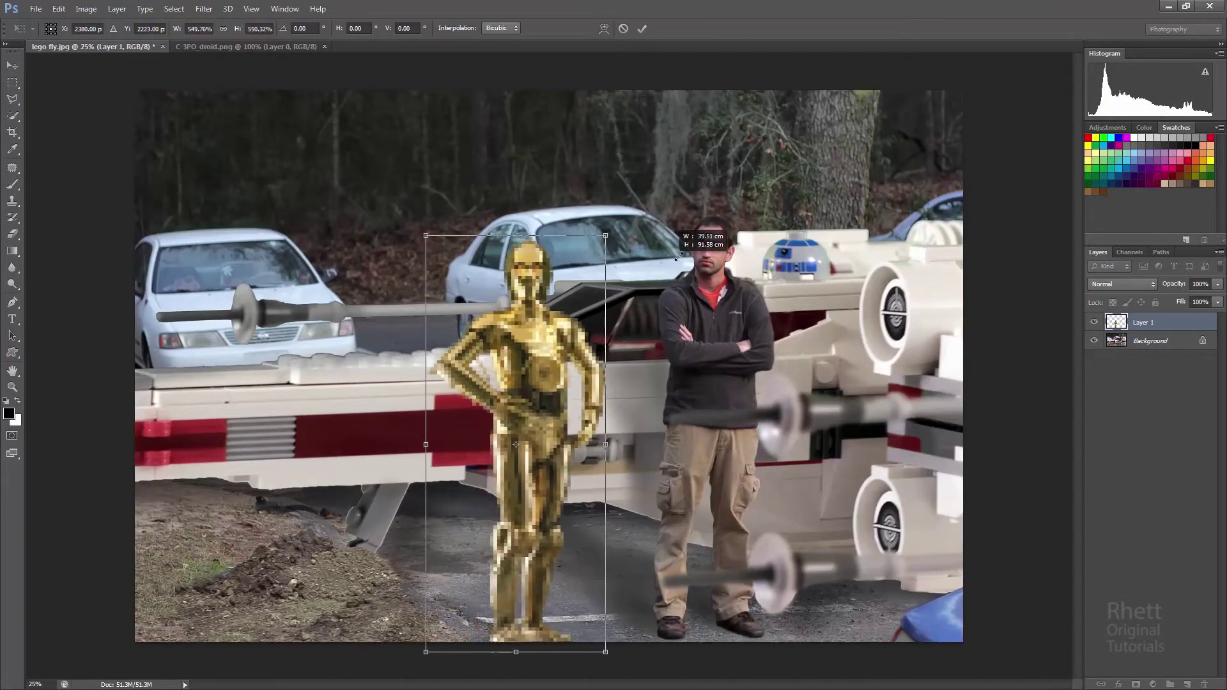
mouse_move(562, 408)
mouse_down()
mouse_move(573, 378)
mouse_move(566, 402)
mouse_up()
key(Return)
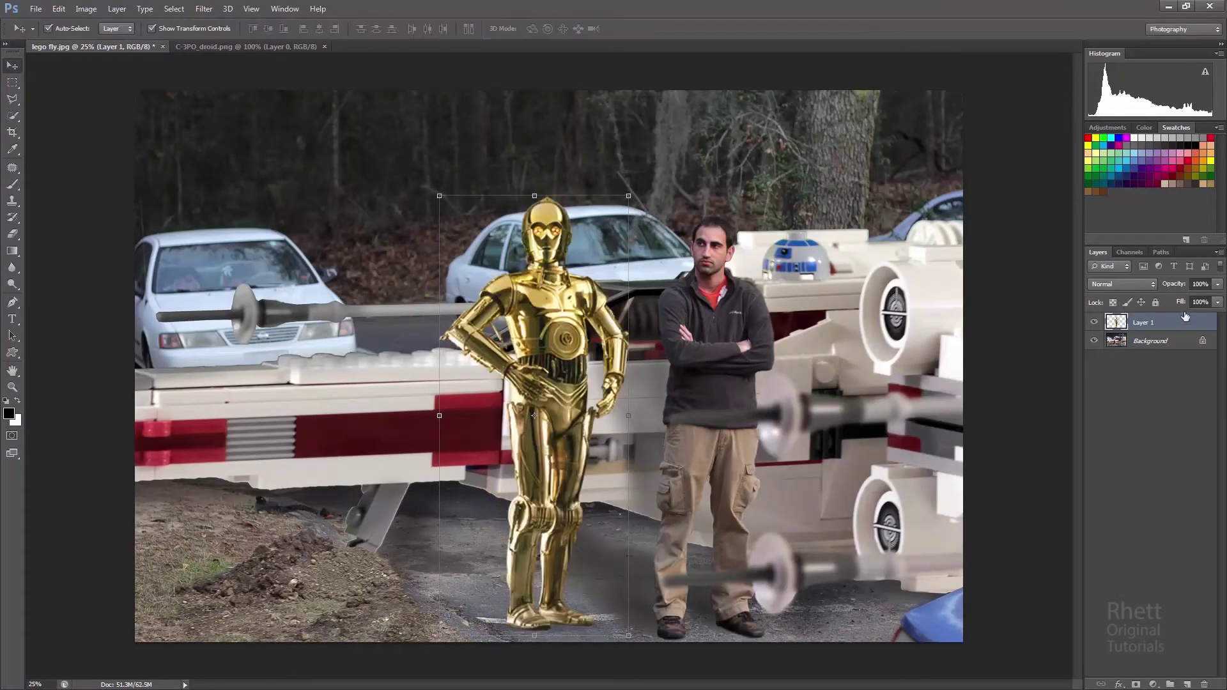
Add Bevel & Emboss and a farther, lighter Drop Shadow to the droid, then close lego fly.
double_click(1183, 324)
drag(823, 246, 233, 57)
click(46, 106)
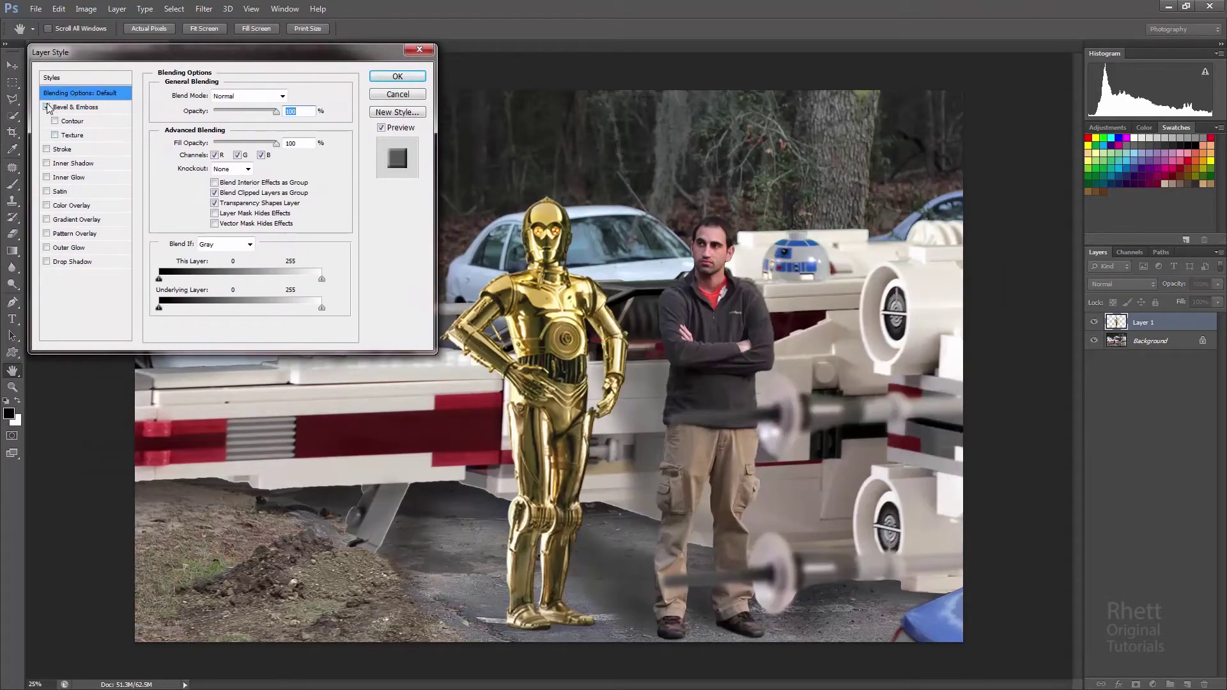
click(95, 262)
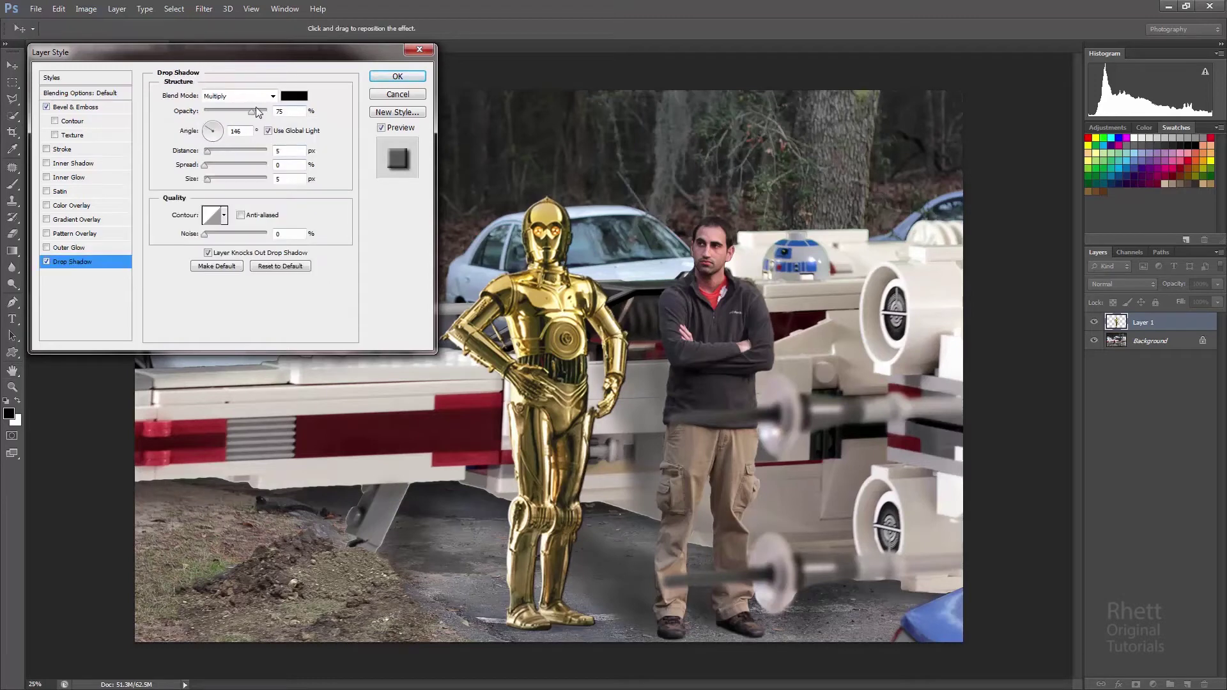
drag(207, 151, 227, 114)
drag(671, 242, 682, 230)
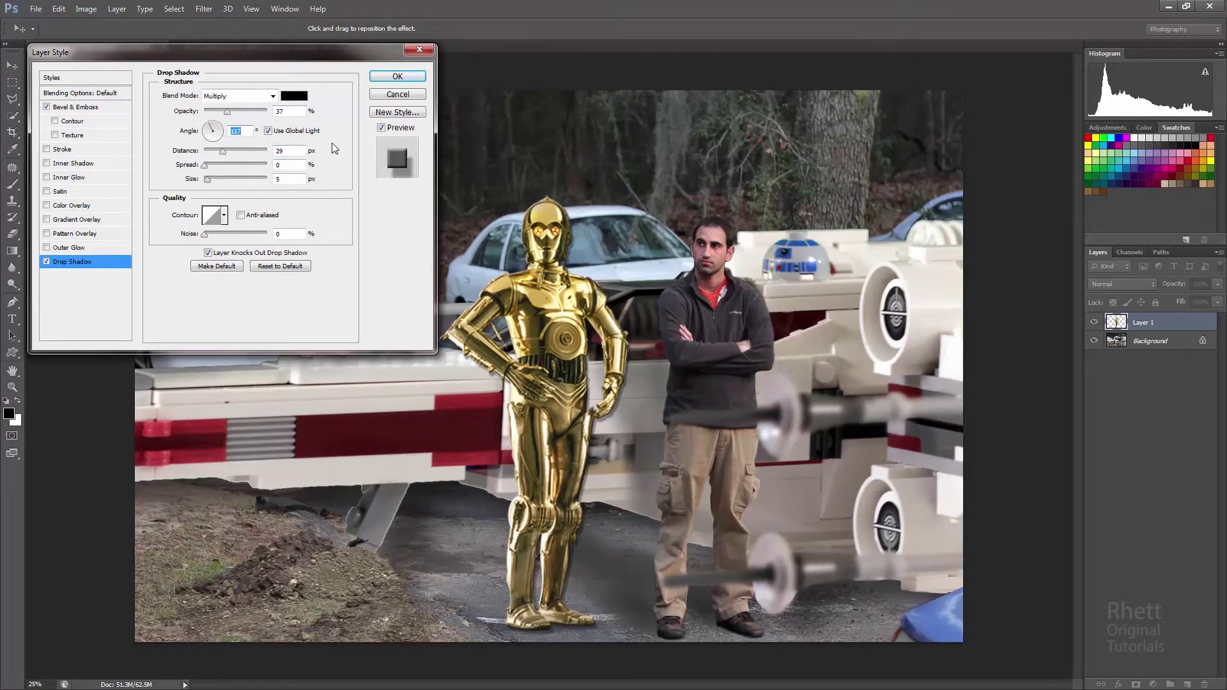
key(Return)
click(1048, 458)
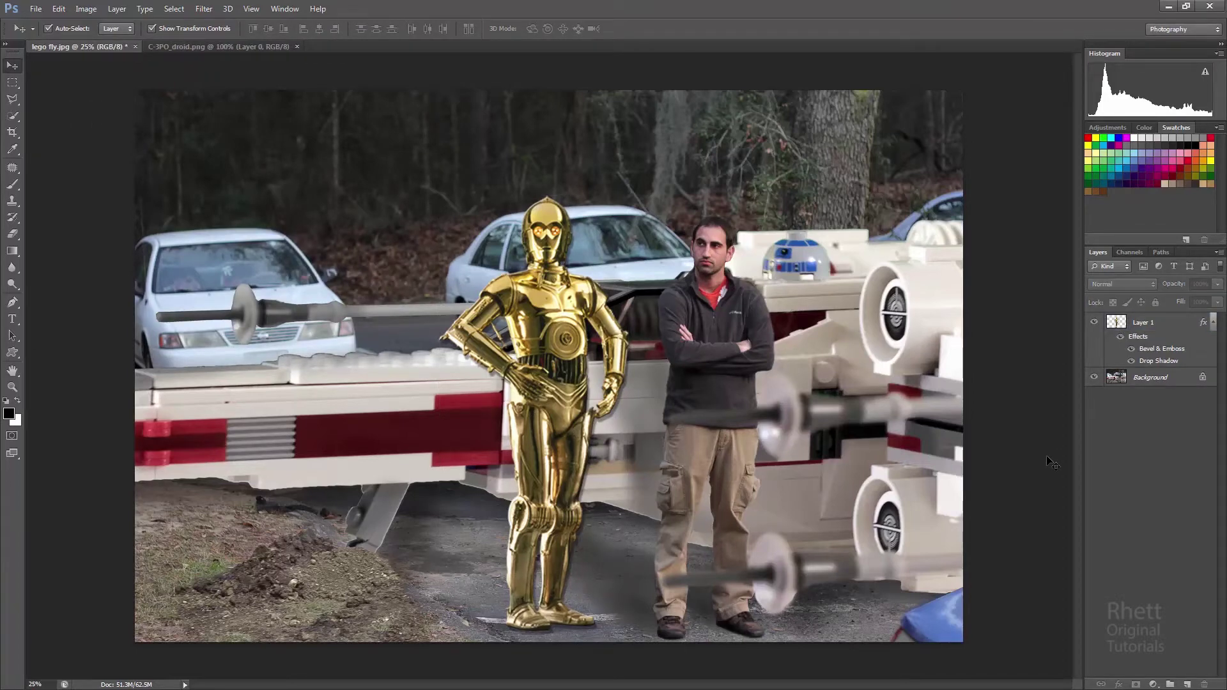
click(135, 47)
Close the droid document and start a new document named 'Name Your Project Here'.
click(168, 46)
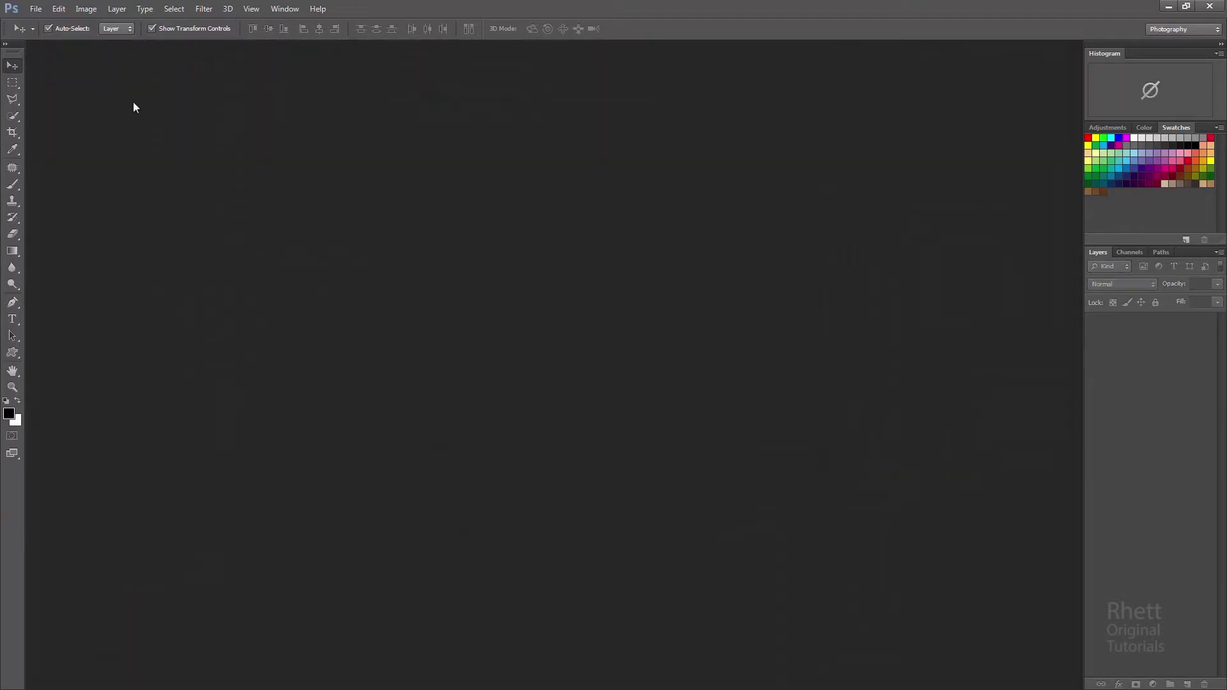
click(40, 8)
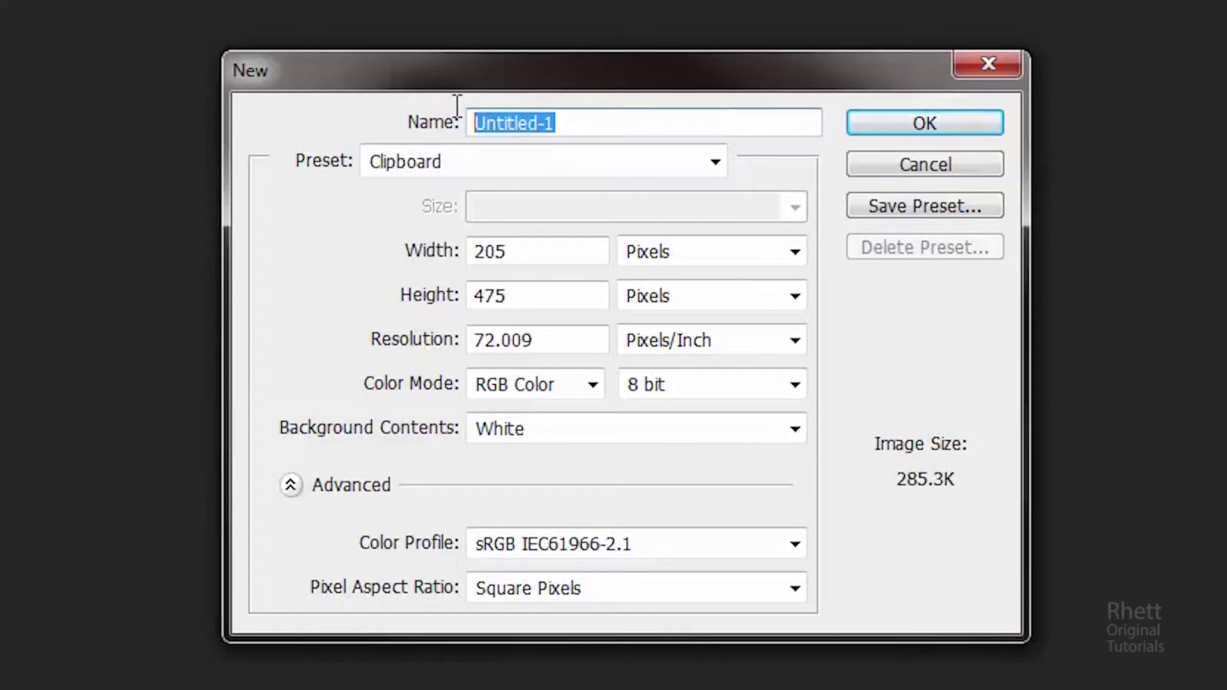
text(Name Y)
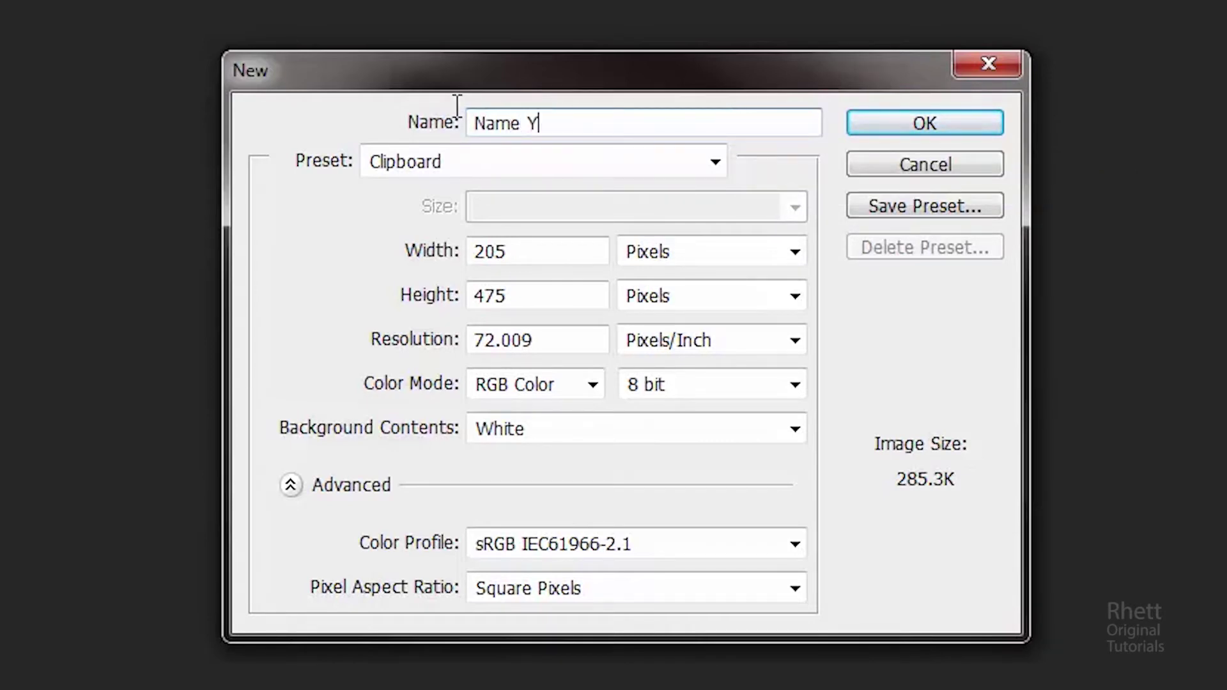
text(our Project Here)
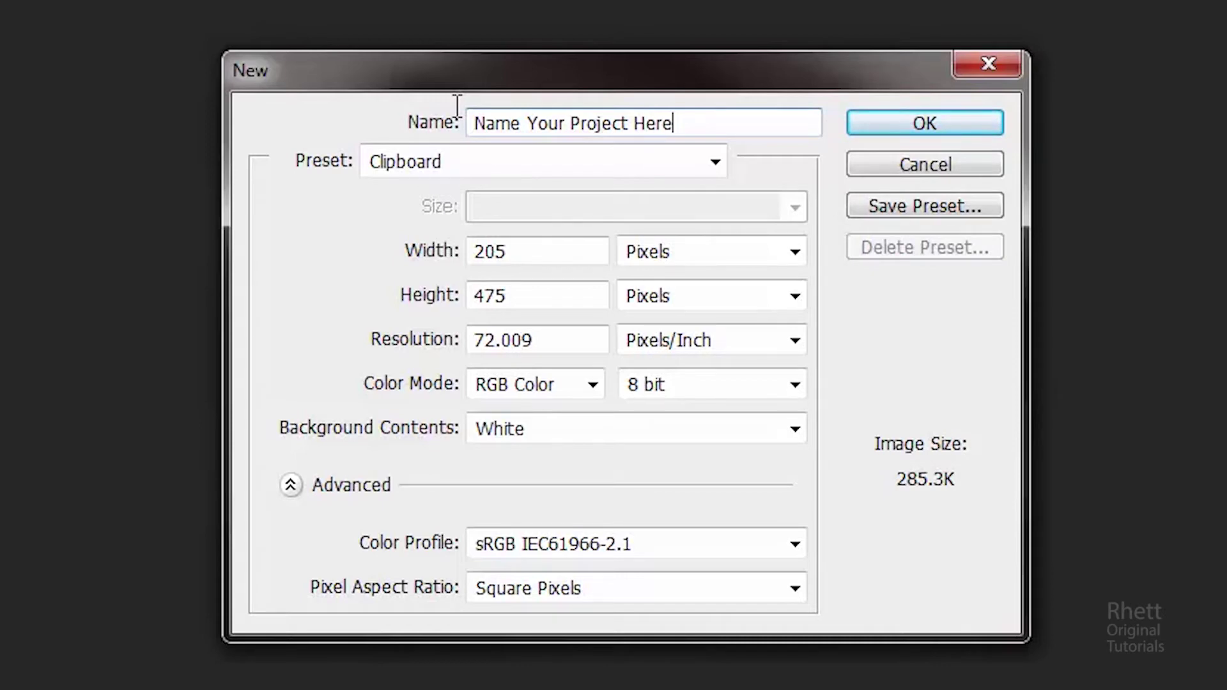
Choose the U.S. Paper preset: 8.5 × 11 inches at 300 ppi.
click(715, 163)
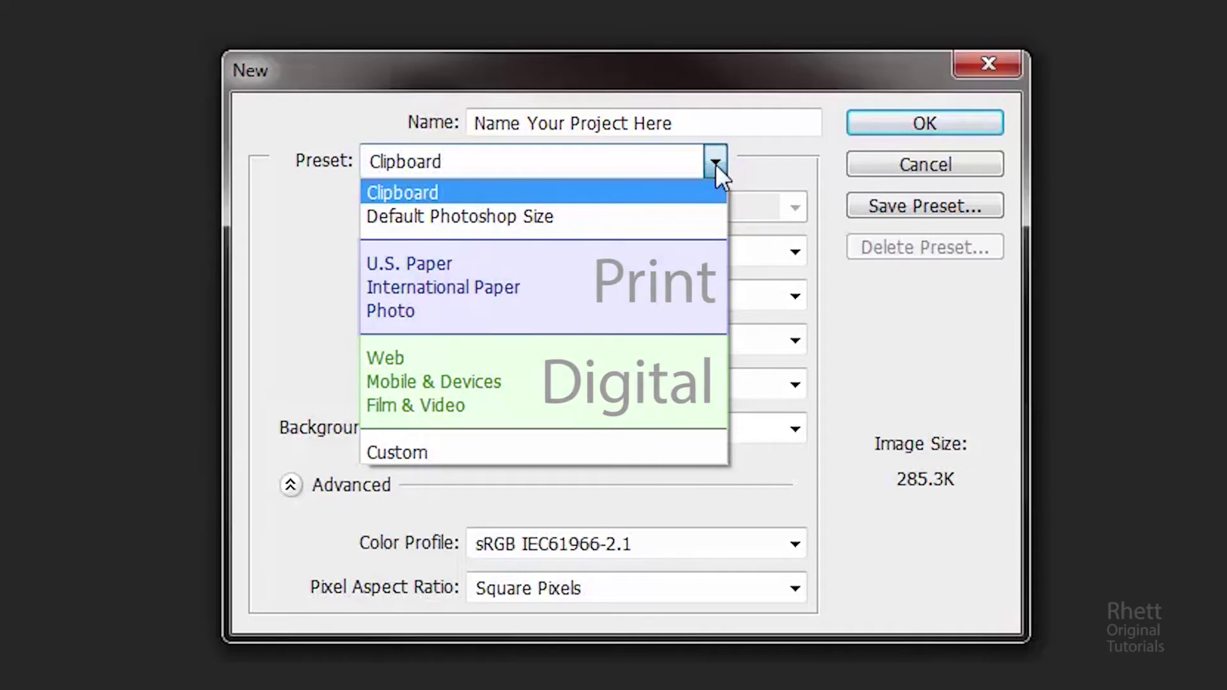
click(553, 261)
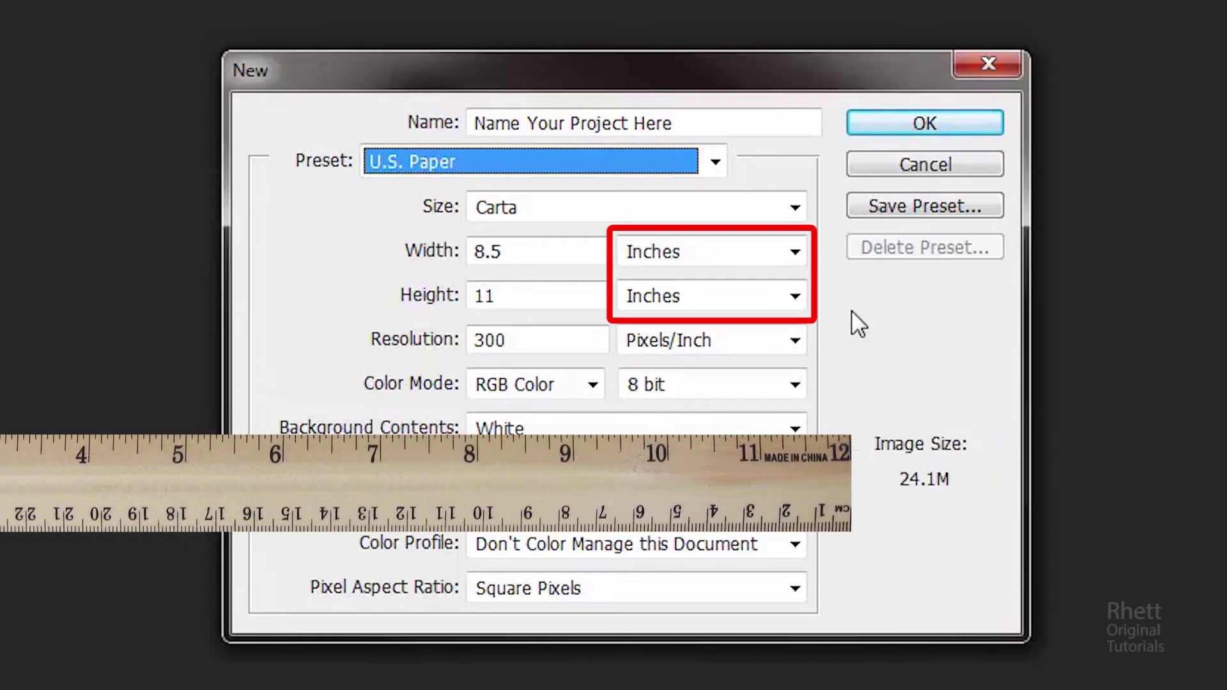
click(712, 160)
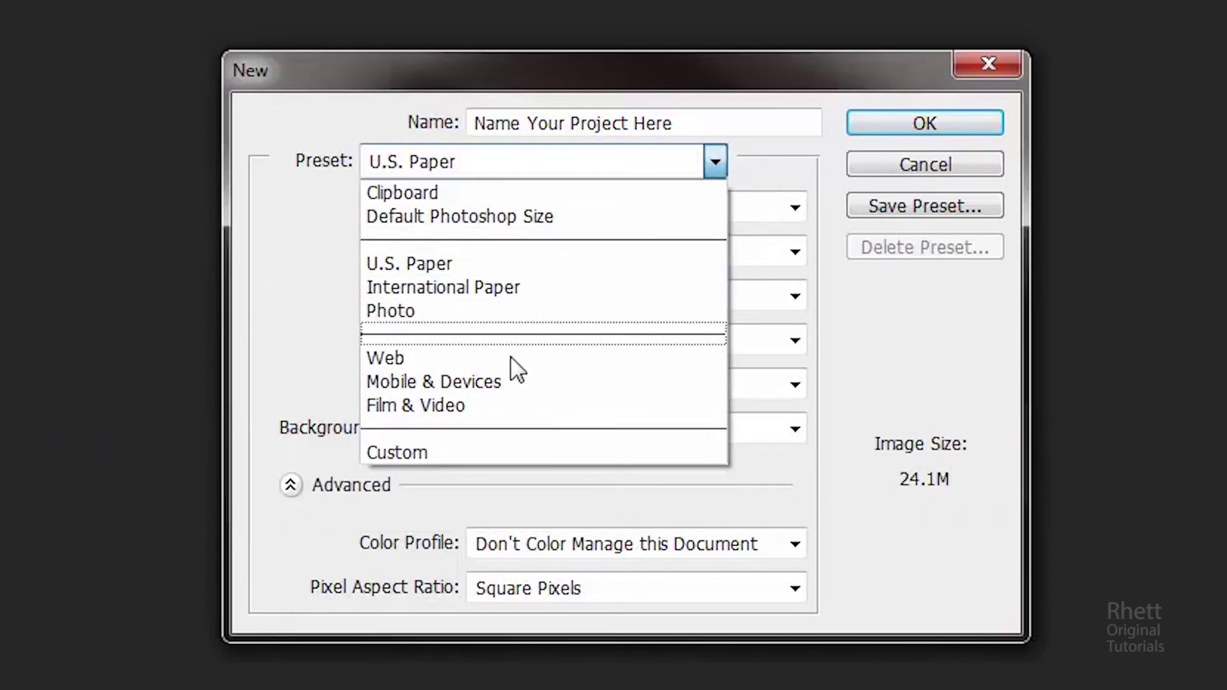
click(484, 404)
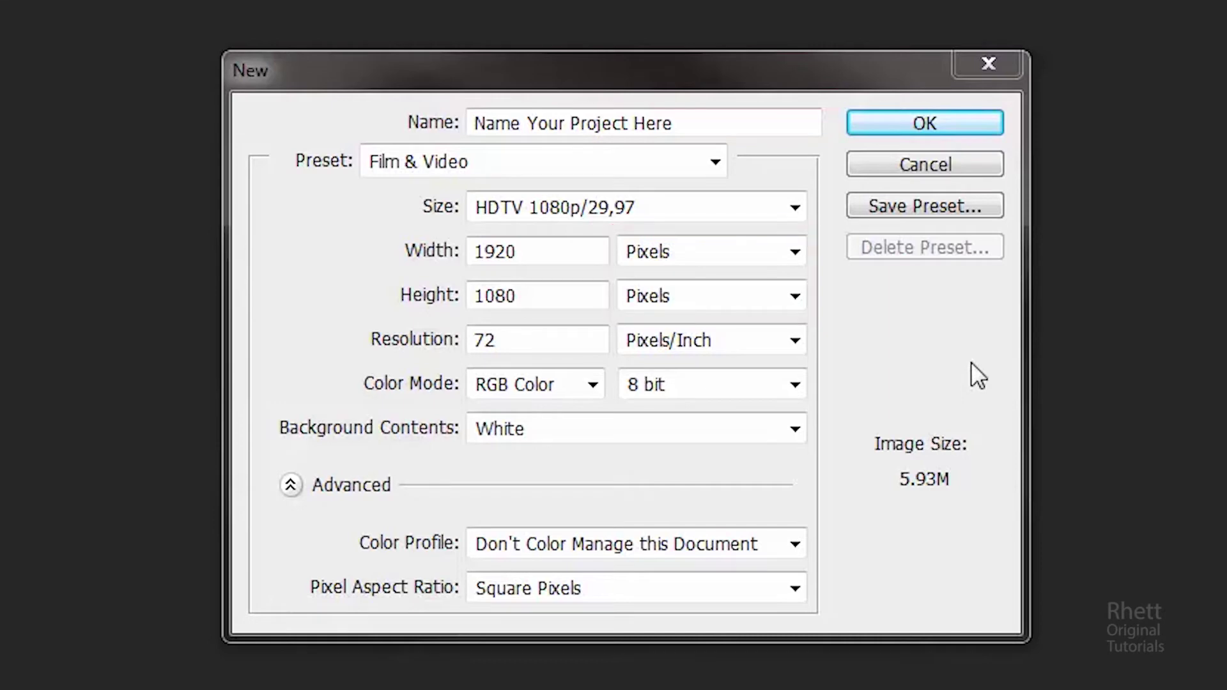
click(795, 207)
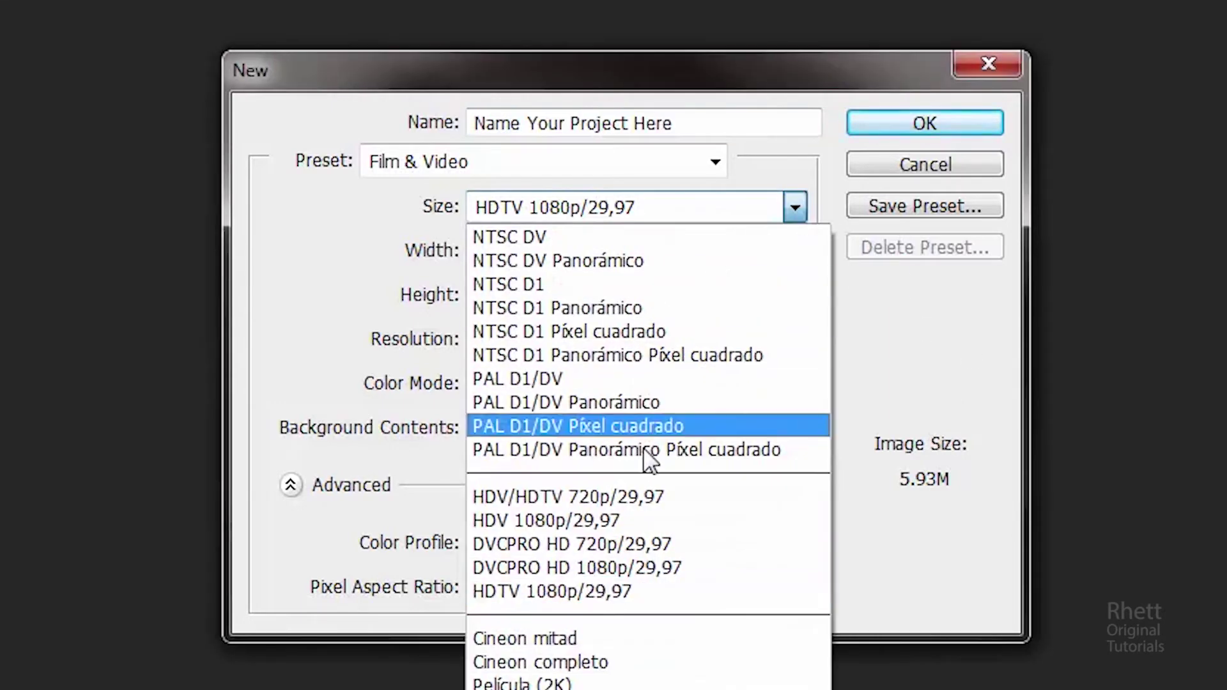
click(622, 282)
click(712, 162)
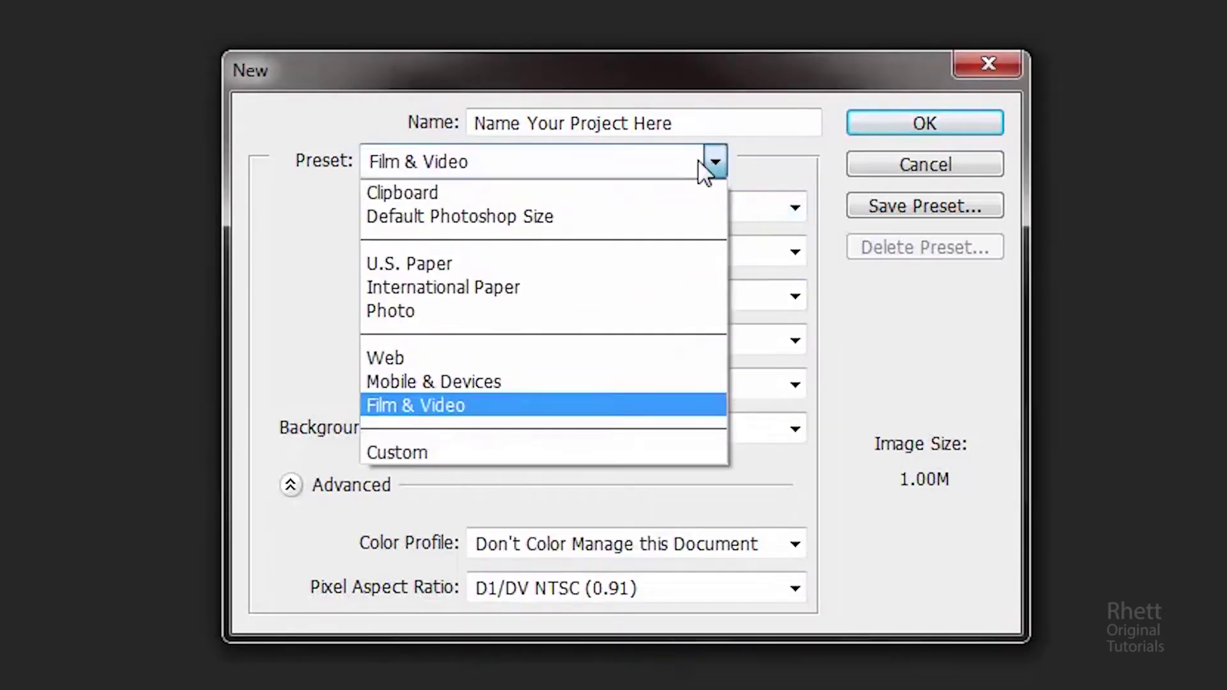
click(511, 318)
click(762, 208)
click(653, 262)
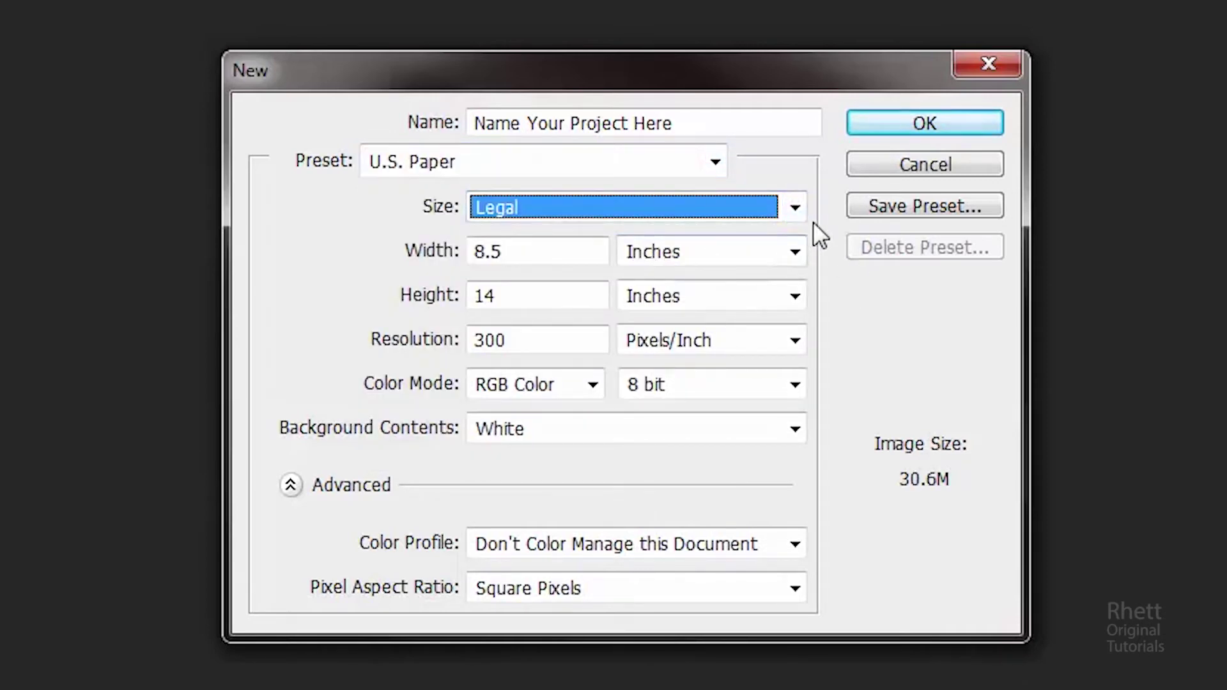
click(793, 206)
click(771, 241)
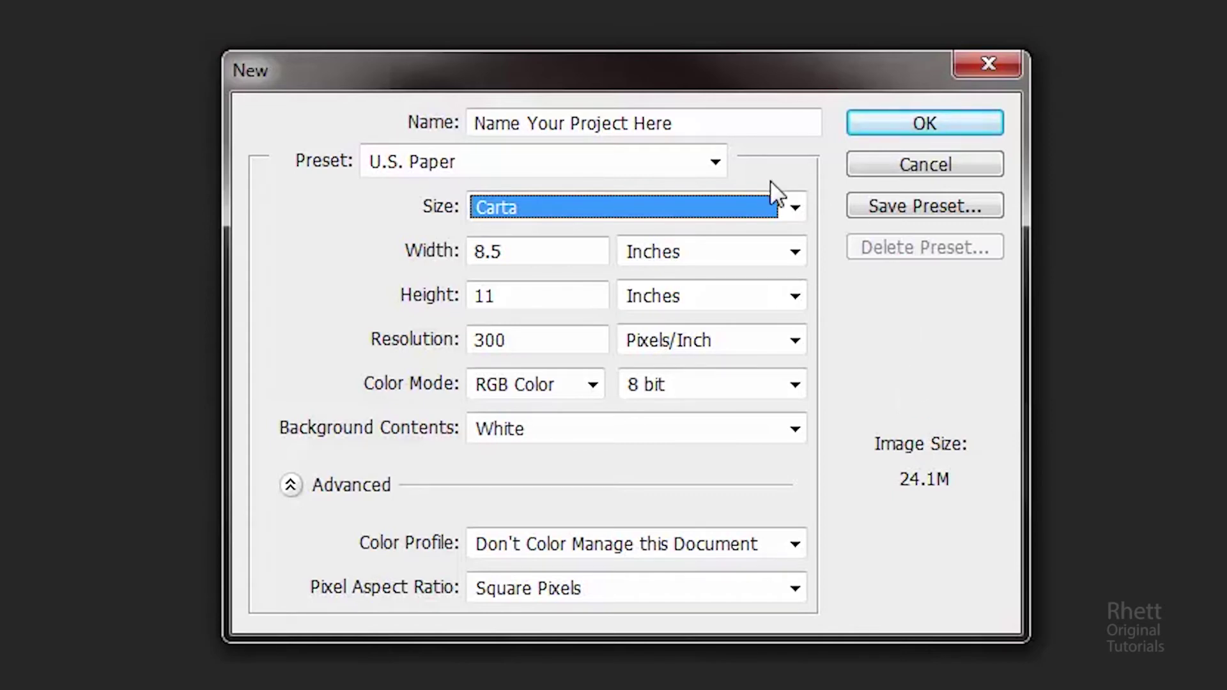
Switch the preset to Film & Video NTSC D1, 720 × 486 pixels at 72 ppi.
click(716, 162)
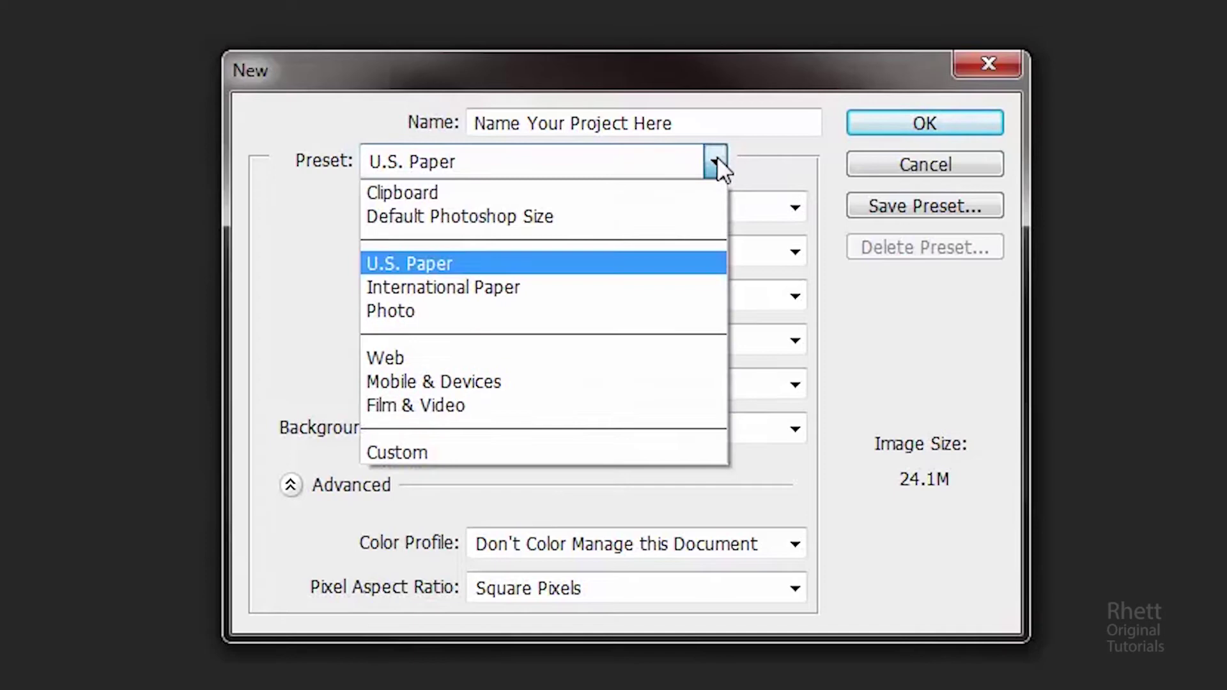
click(436, 409)
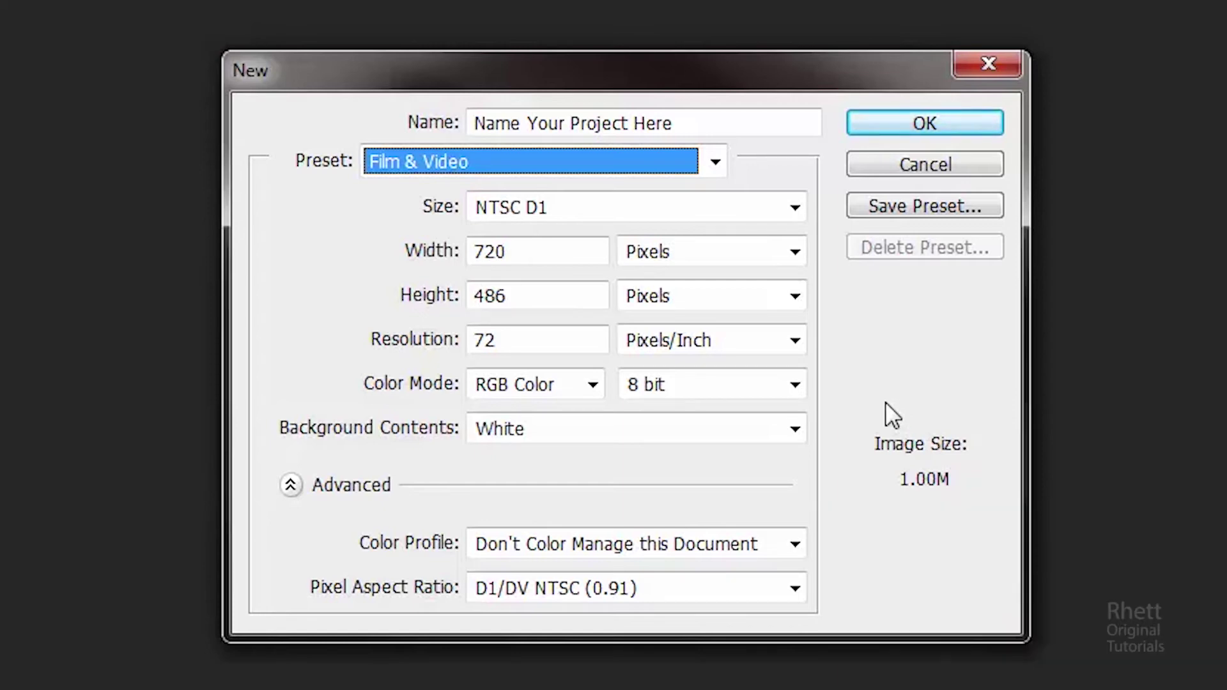
Return to the U.S. Paper preset and try CMYK Color mode.
click(715, 155)
click(520, 265)
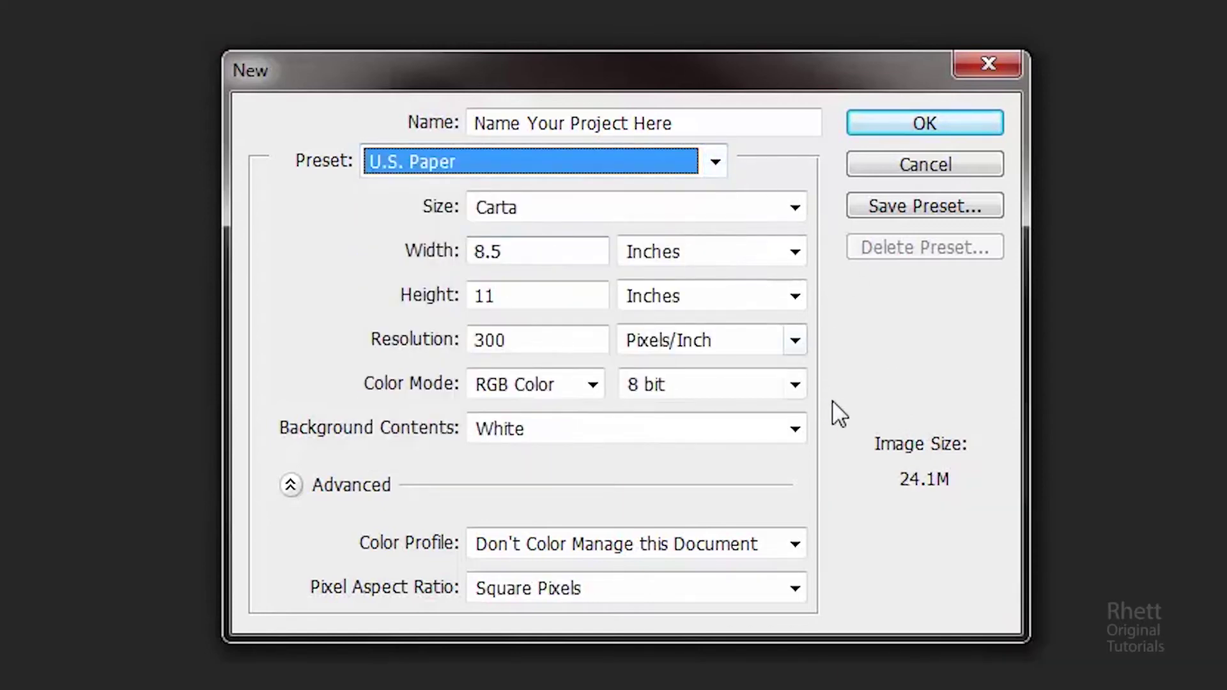
click(594, 384)
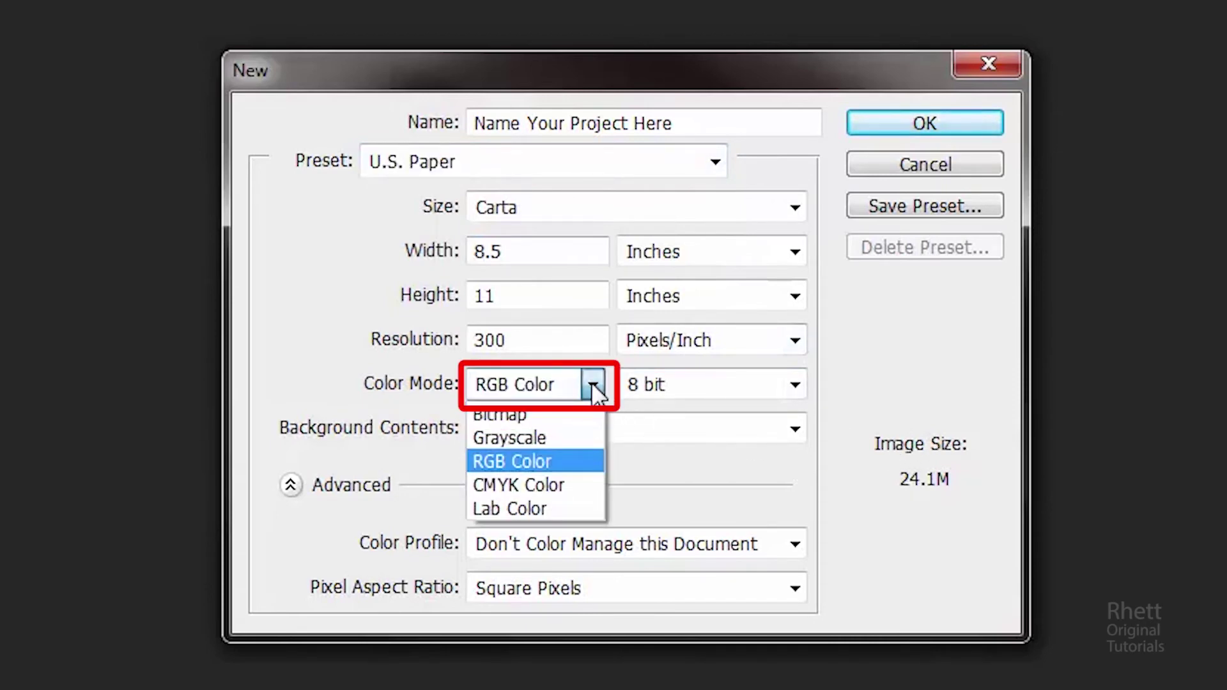
click(568, 489)
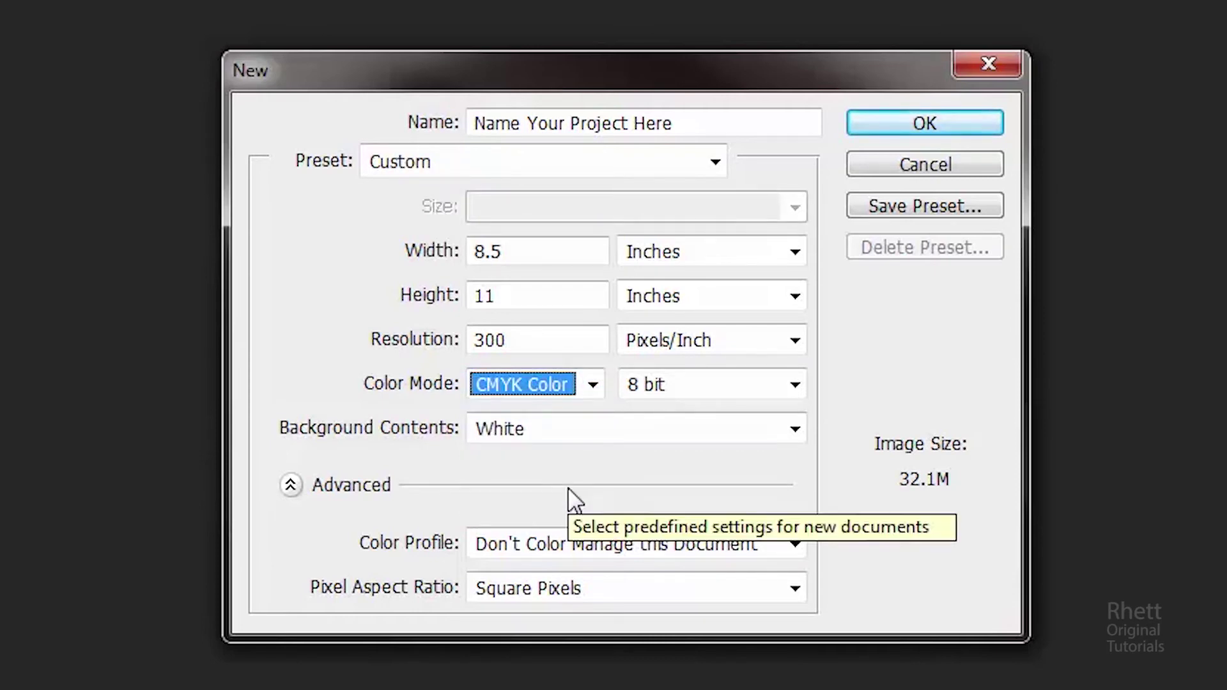
Try Film & Video, restore RGB Color, and settle back on U.S. Paper.
click(715, 162)
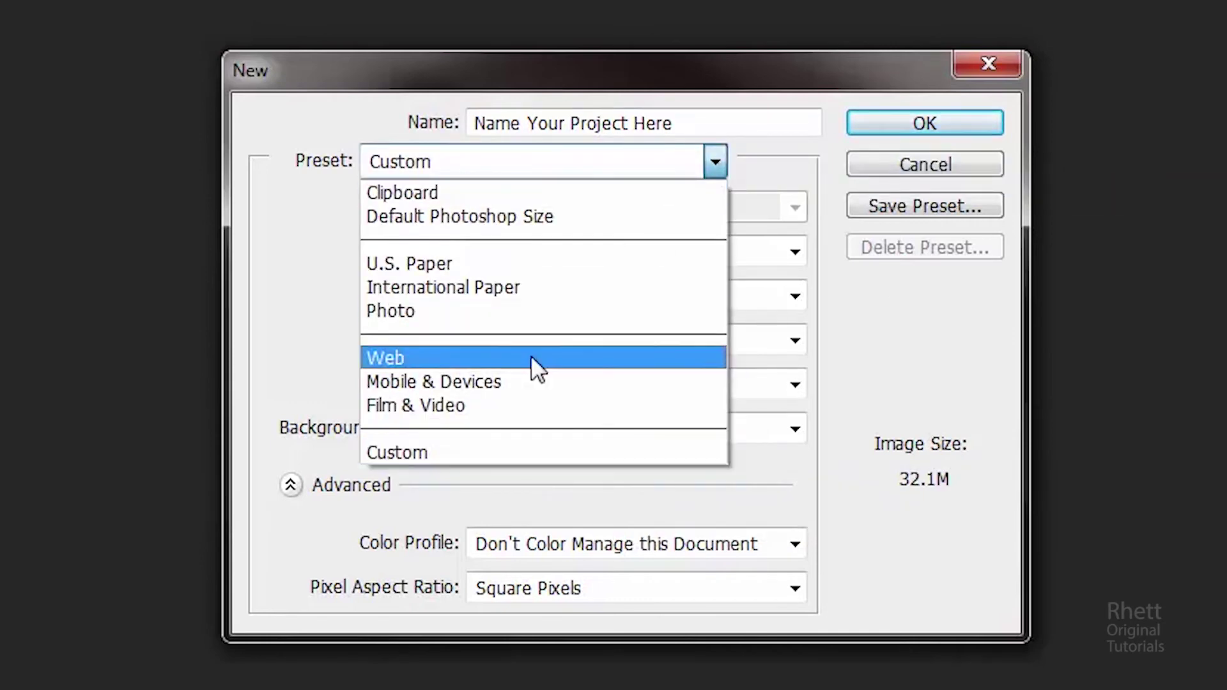
click(534, 402)
click(593, 386)
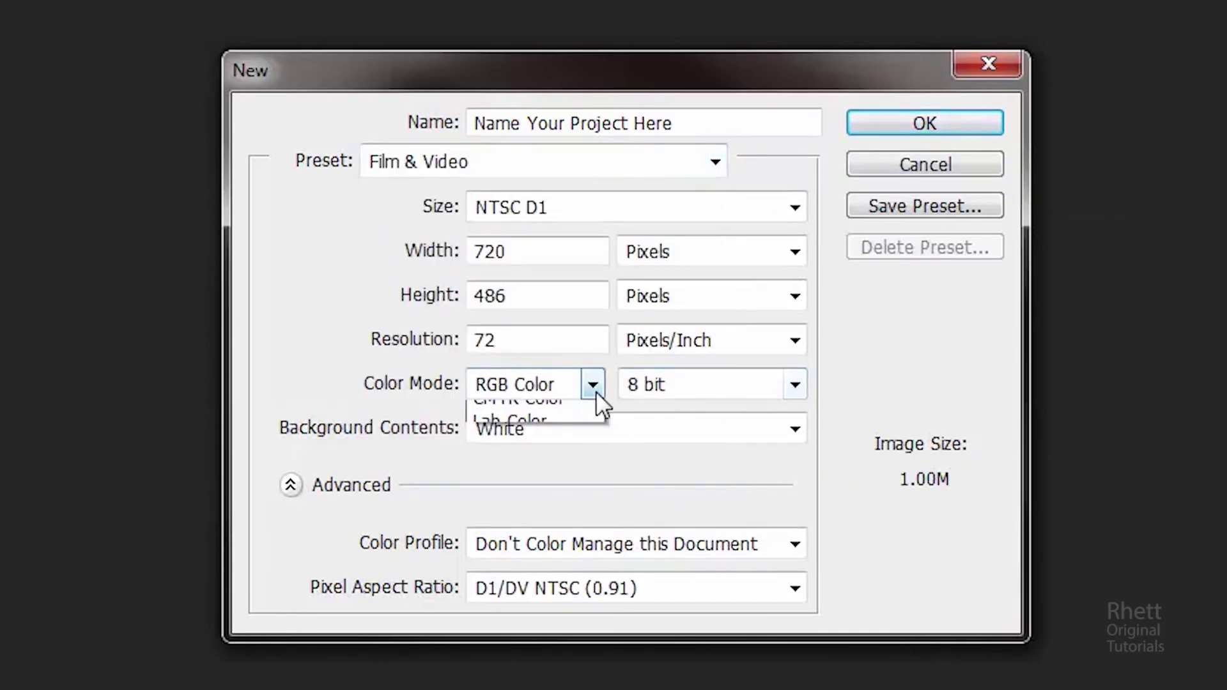
click(538, 458)
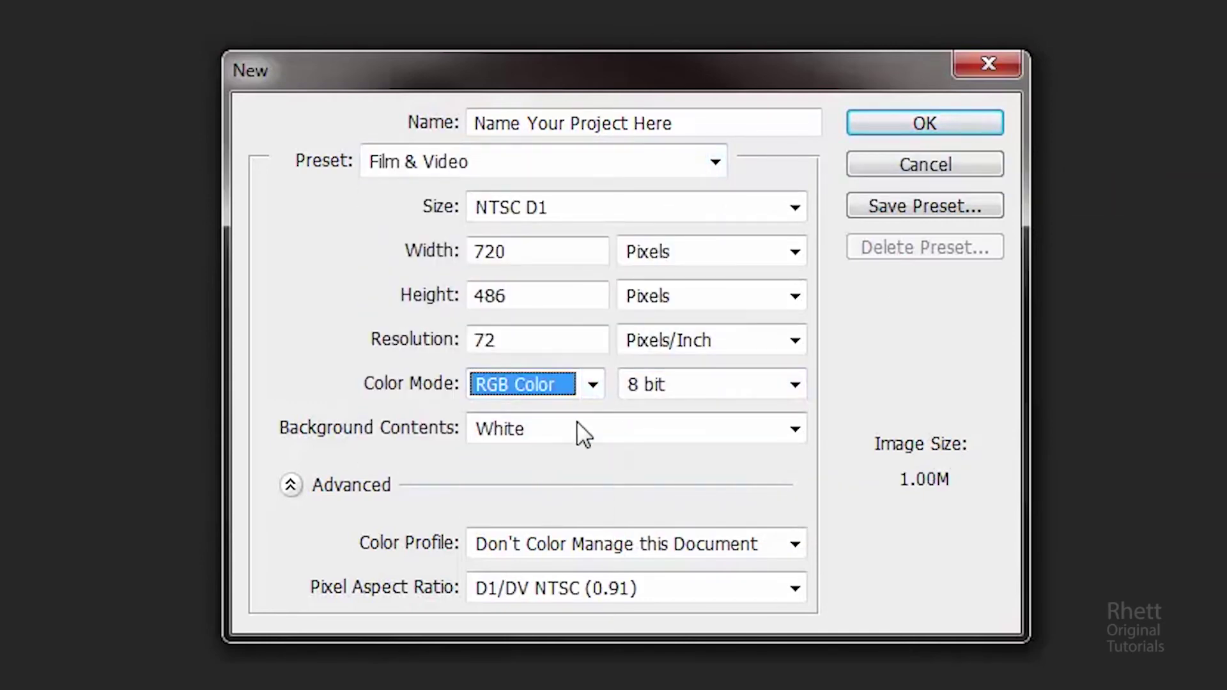
click(714, 163)
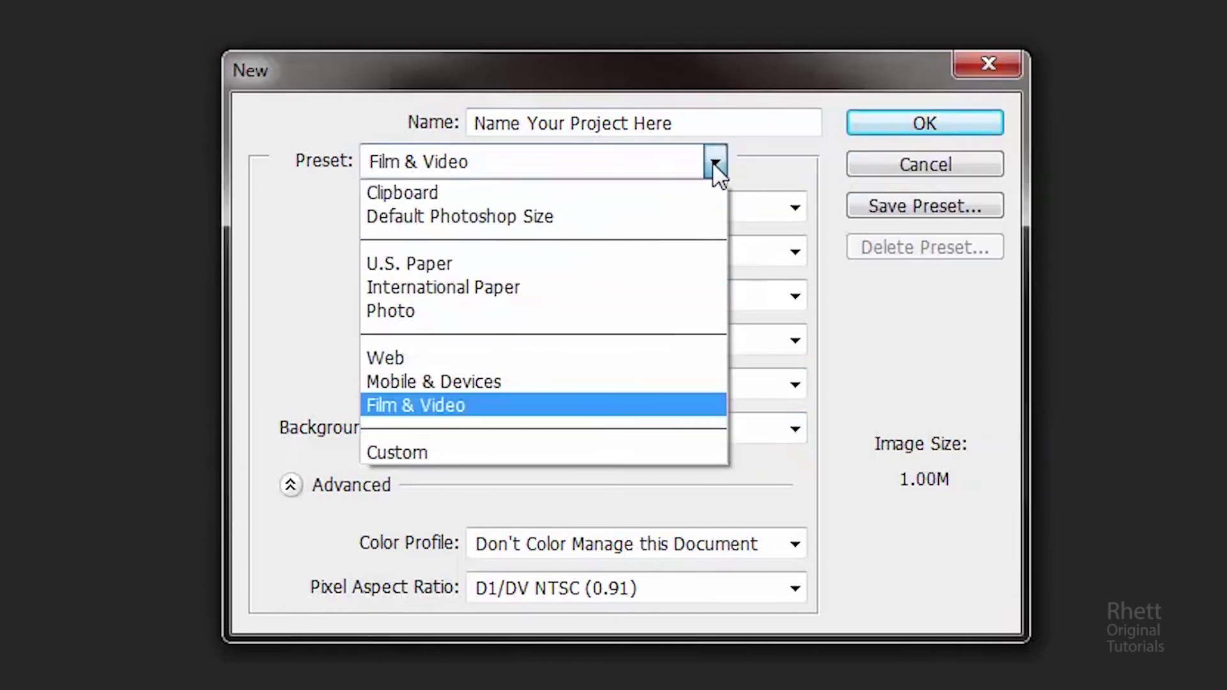
click(534, 268)
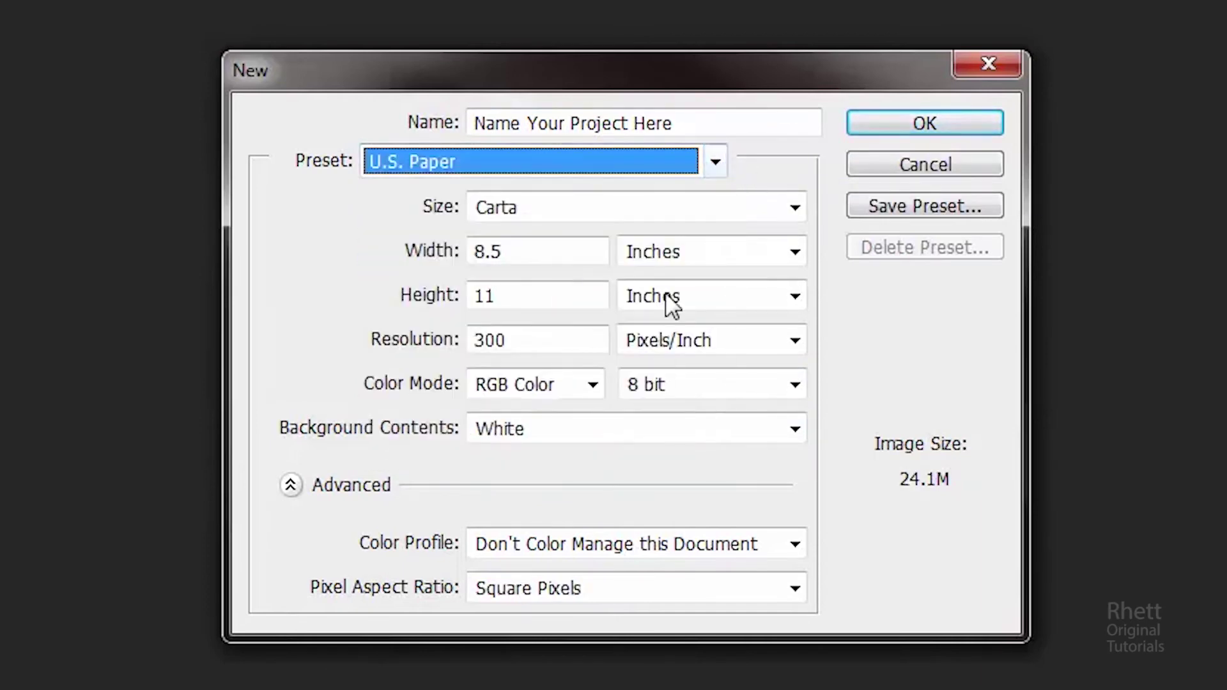
Keep a White background and create the 8.5 × 11 inch document.
click(795, 429)
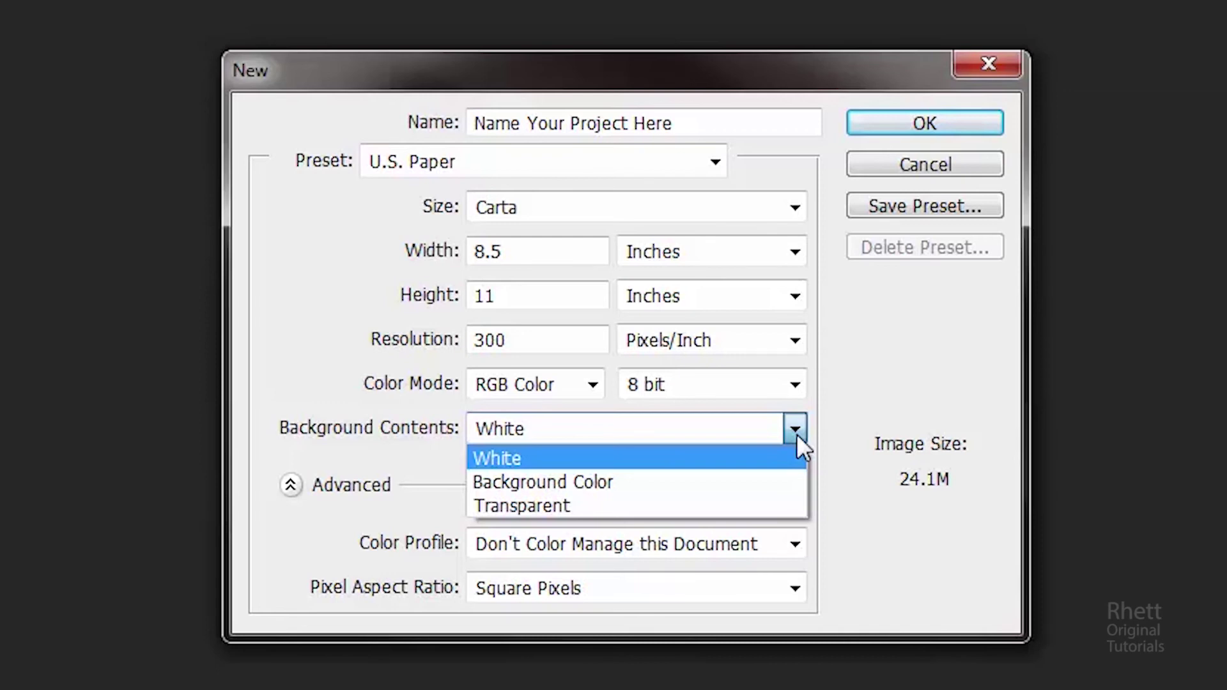
click(796, 434)
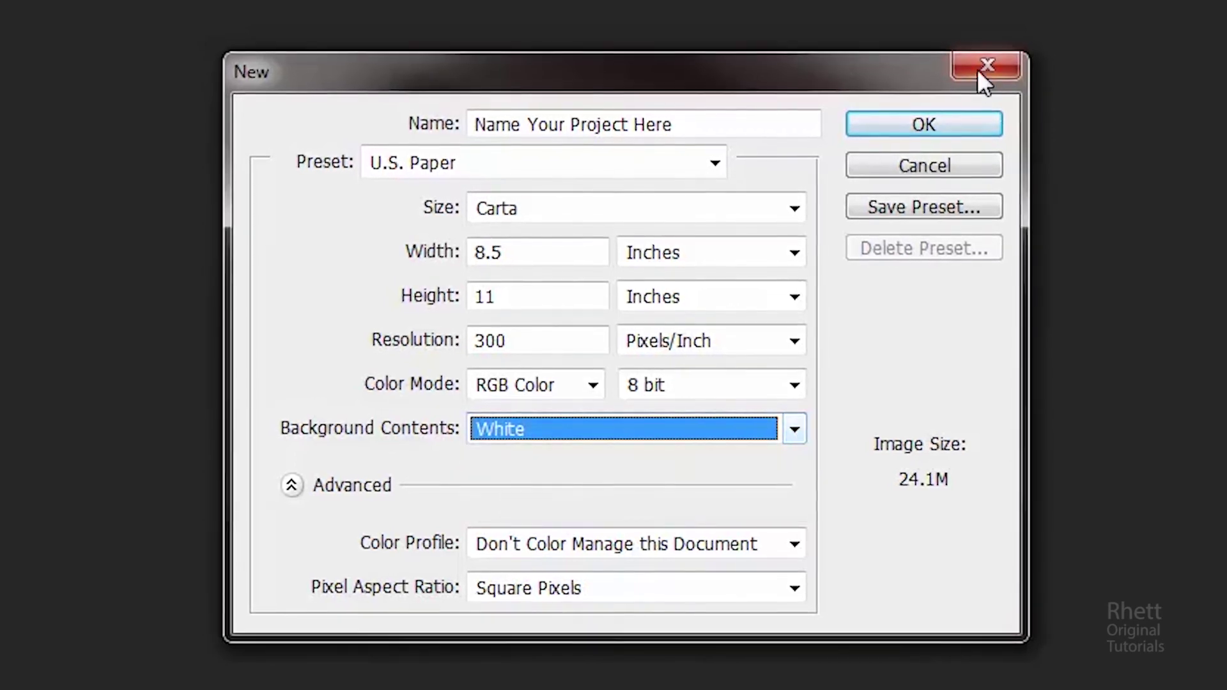
click(964, 126)
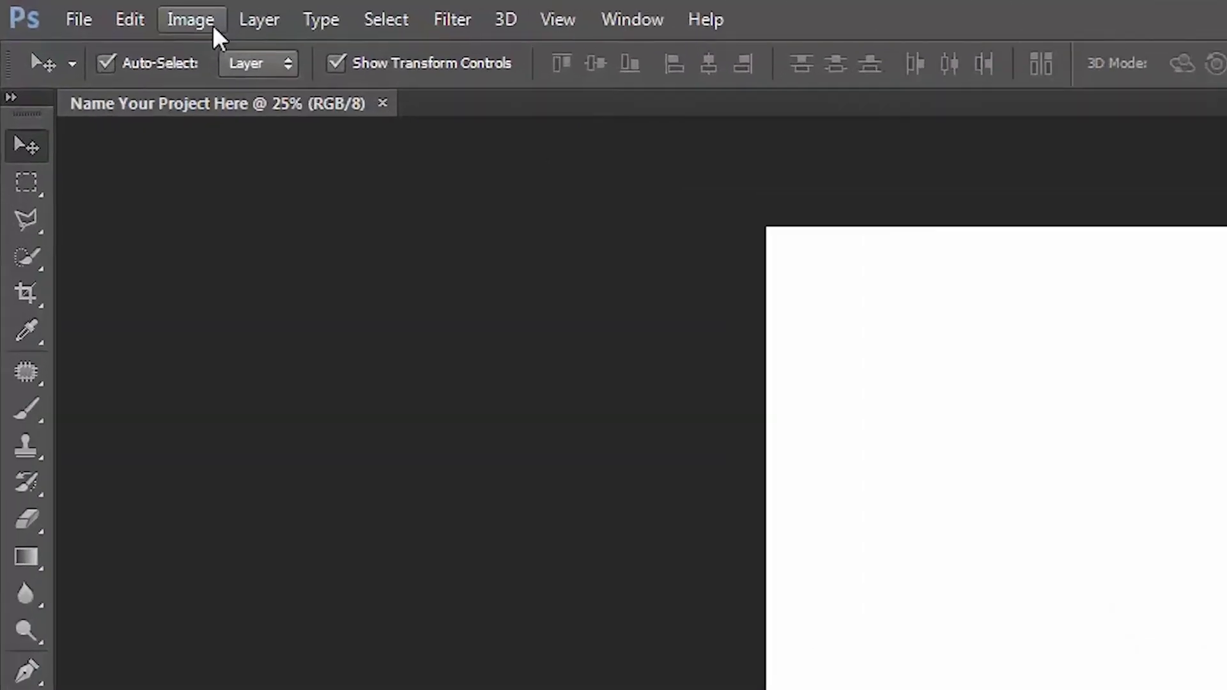
click(86, 9)
click(362, 236)
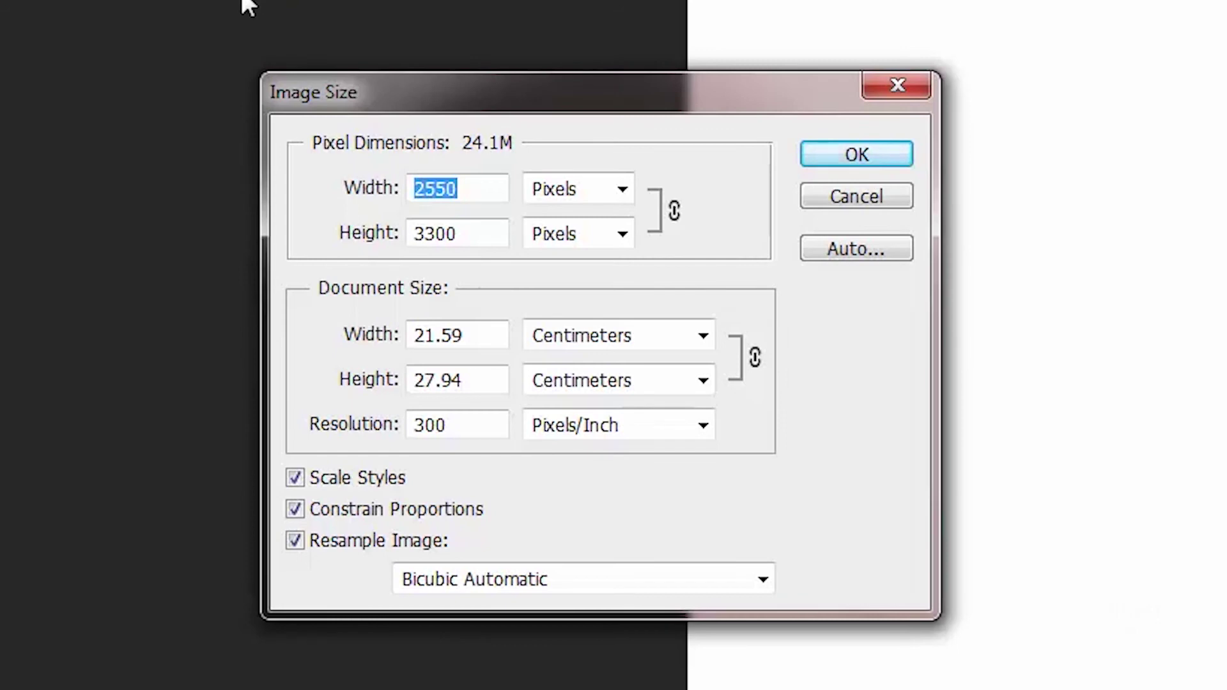
click(701, 336)
click(679, 390)
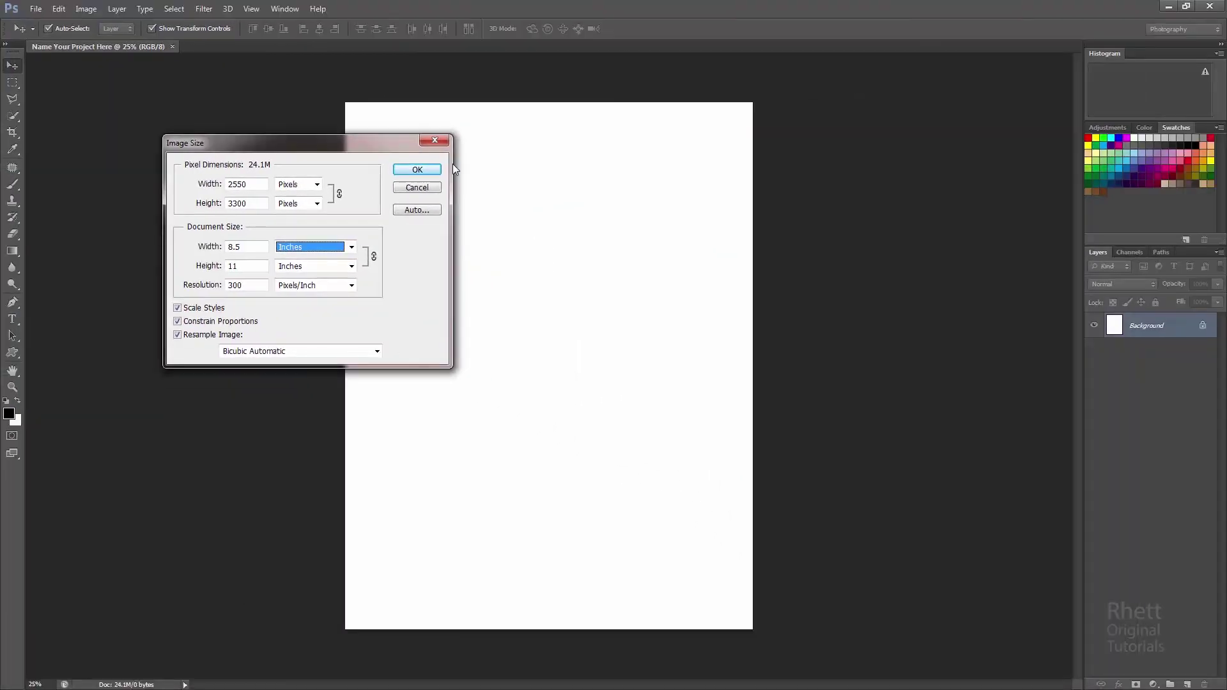
click(407, 172)
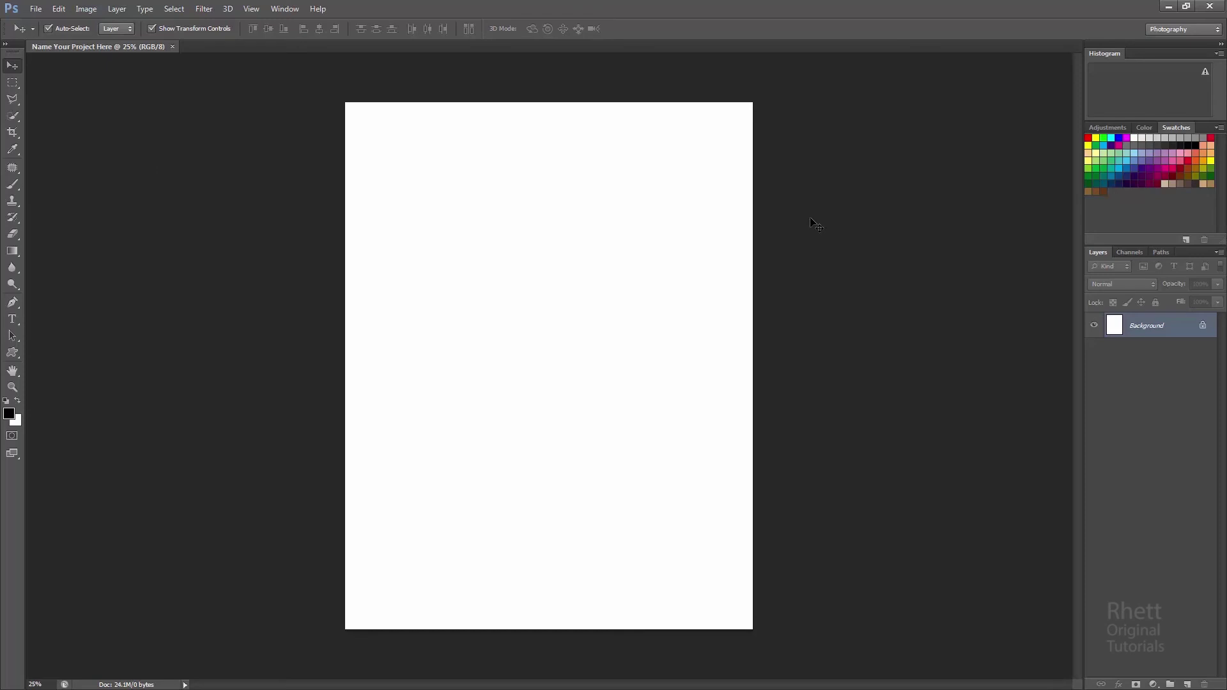
Open Thomas.png and draw a rectangular marquee around the cartoon character.
click(40, 10)
click(44, 34)
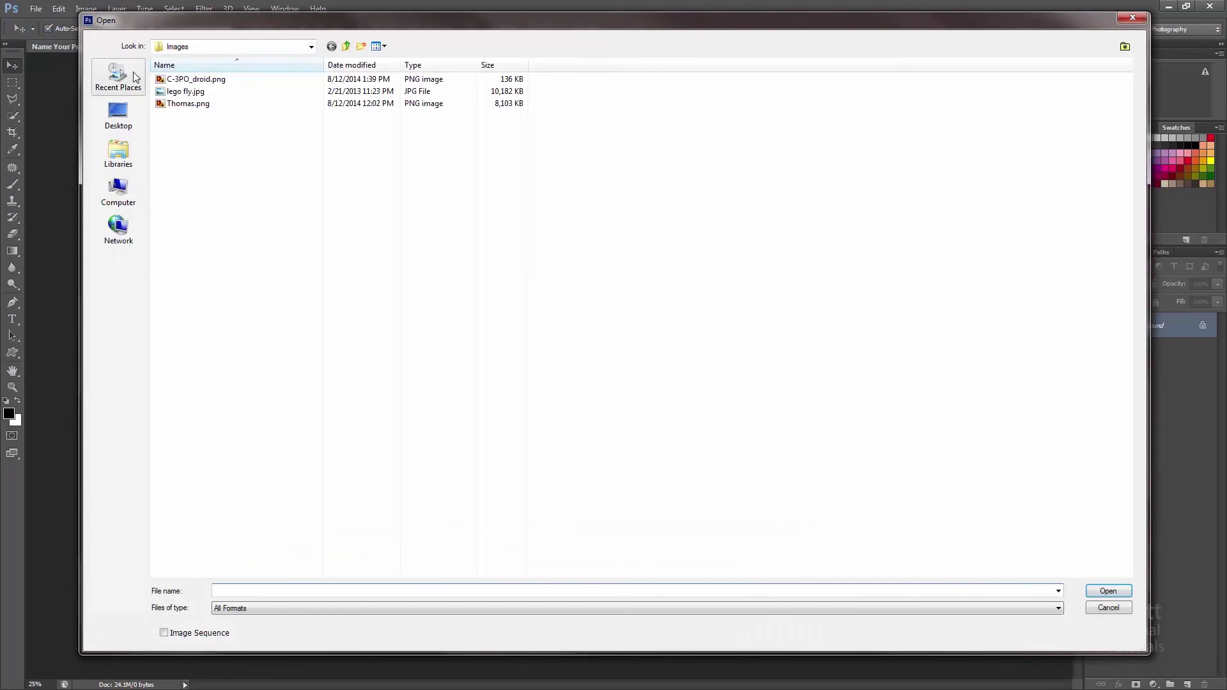
click(198, 104)
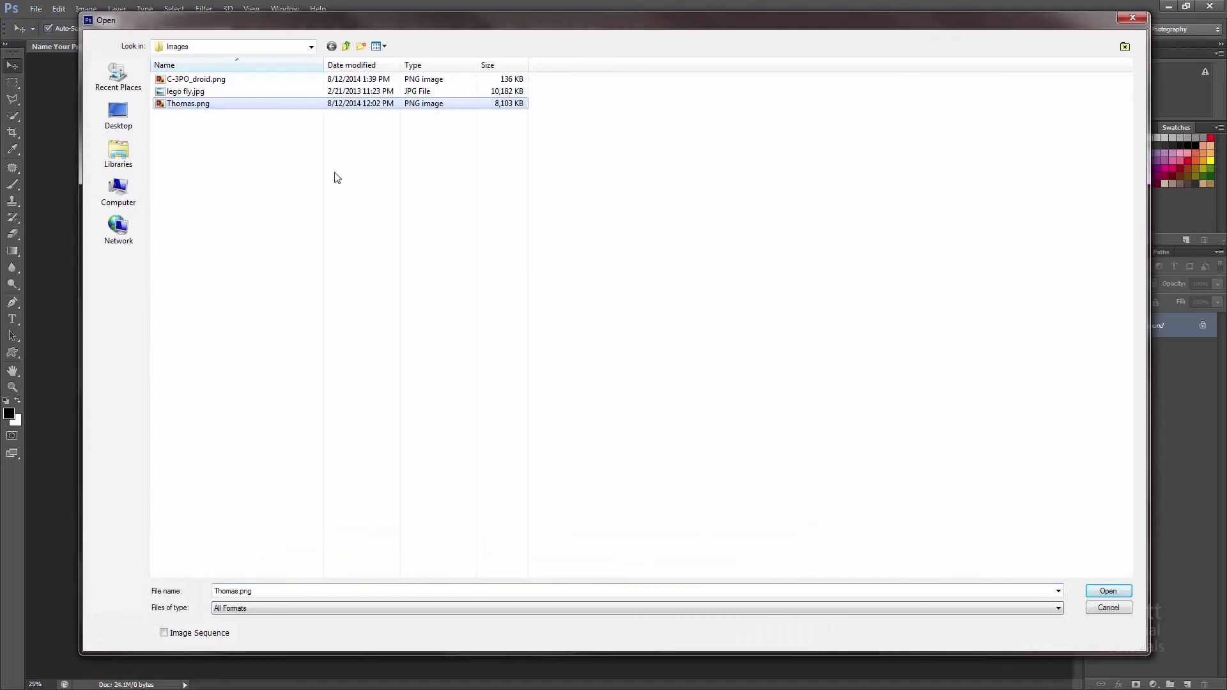
click(1095, 590)
key(m)
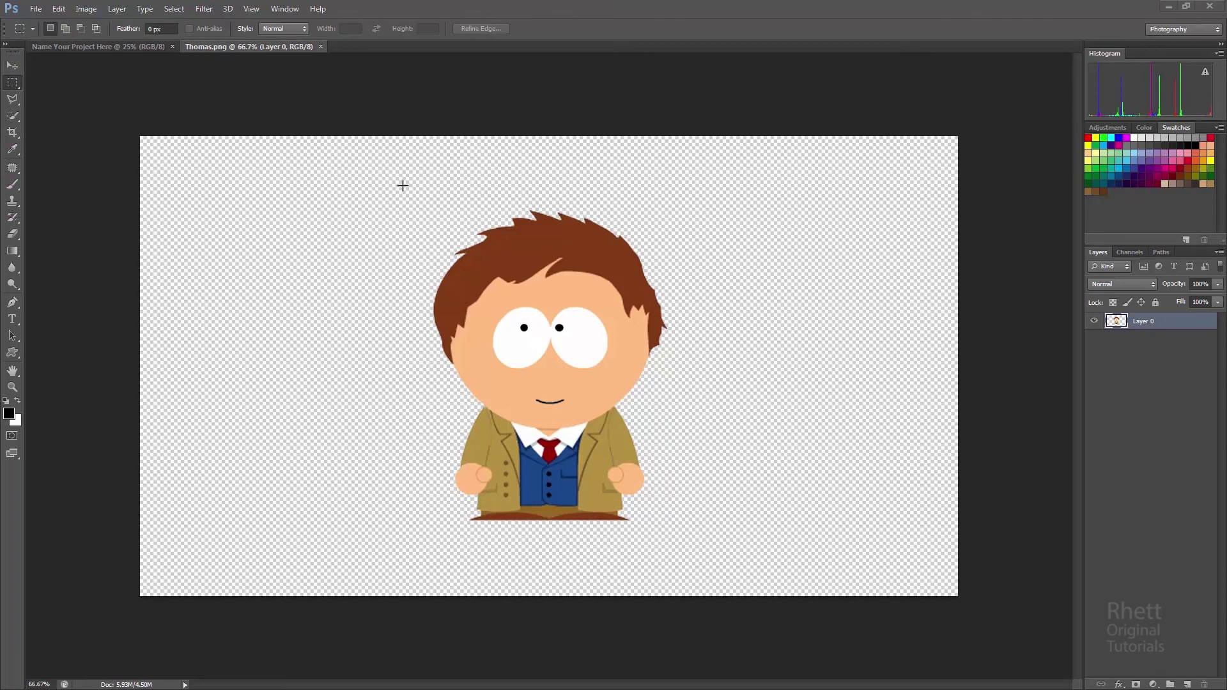
drag(409, 198, 688, 554)
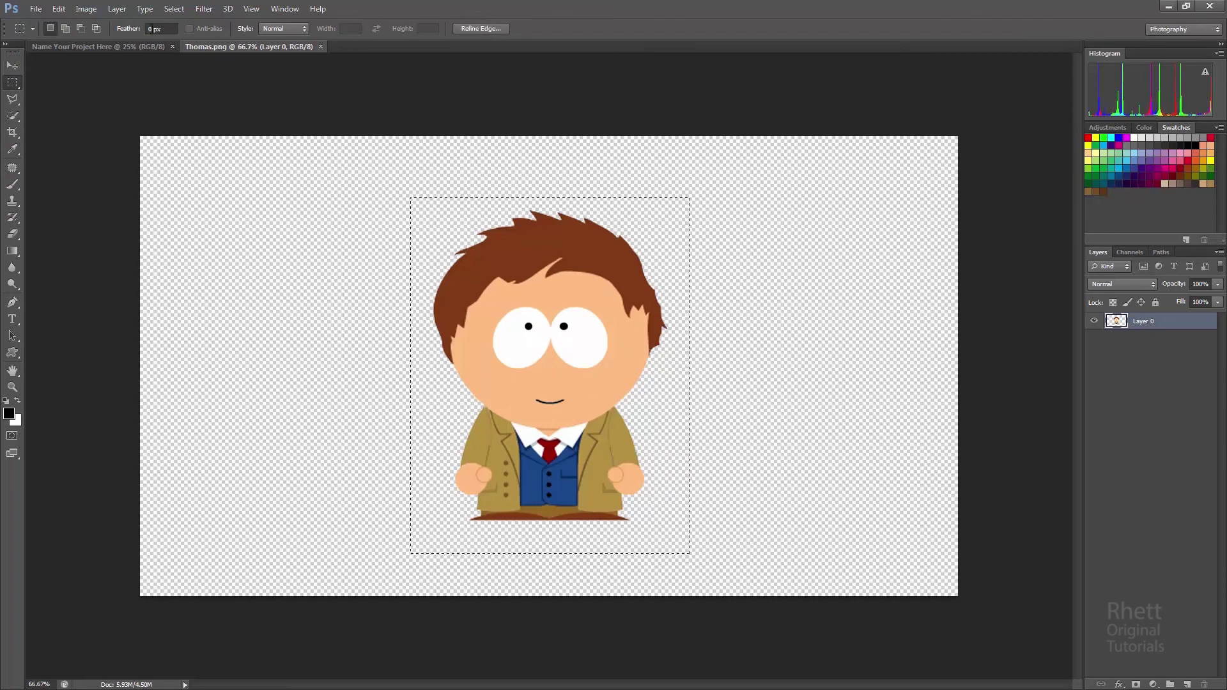
Paste the Thomas character into Name Your Project Here as Layer 1.
click(128, 44)
key(ctrl+v)
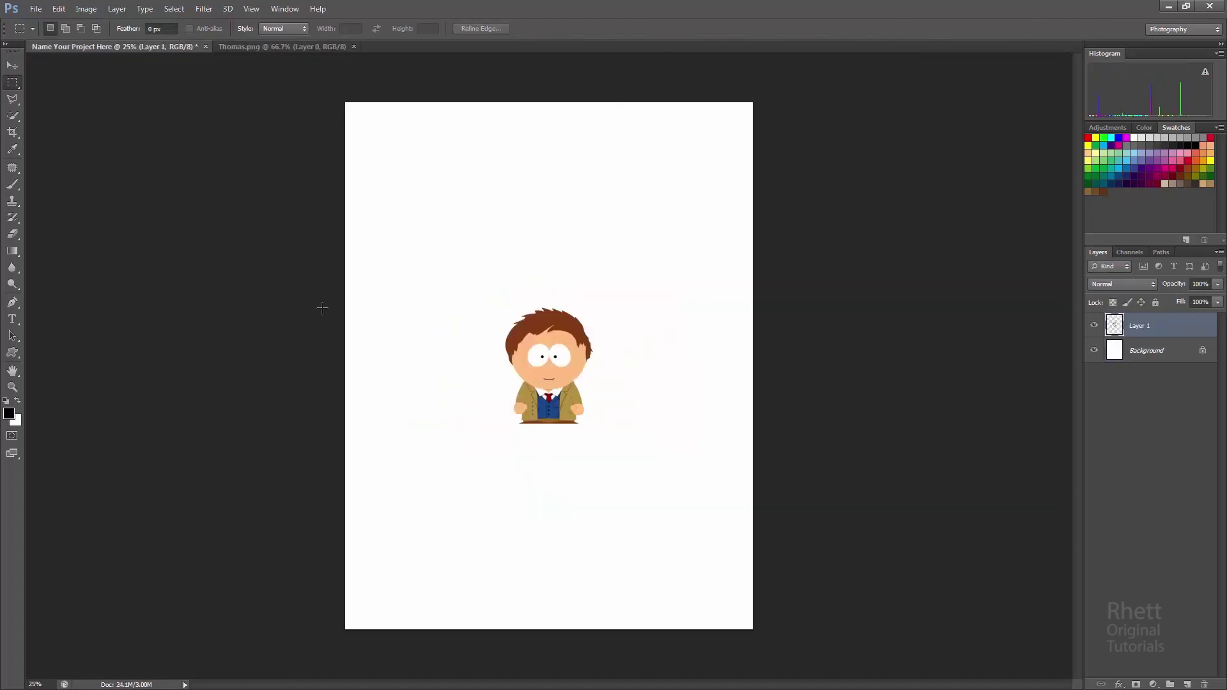